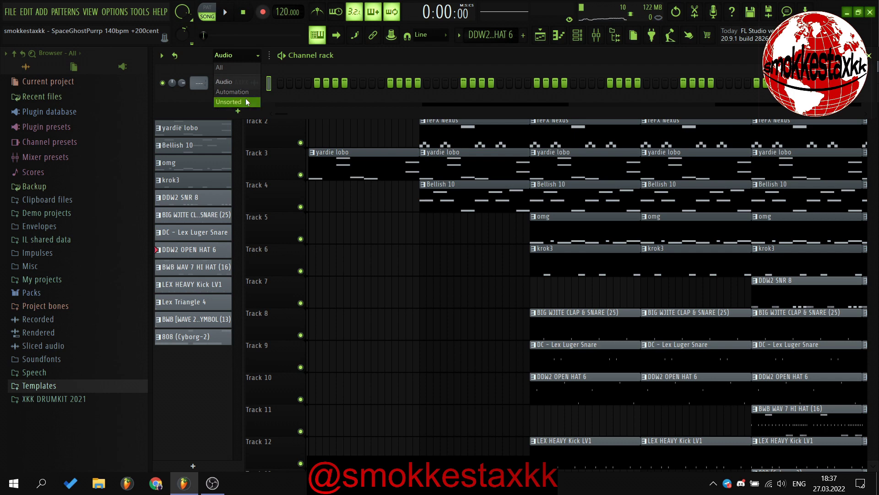
Step: Show the Unsorted channel group and open the sgp pattern in the piano roll
{"action": "left_click", "coordinate": [247, 101]}
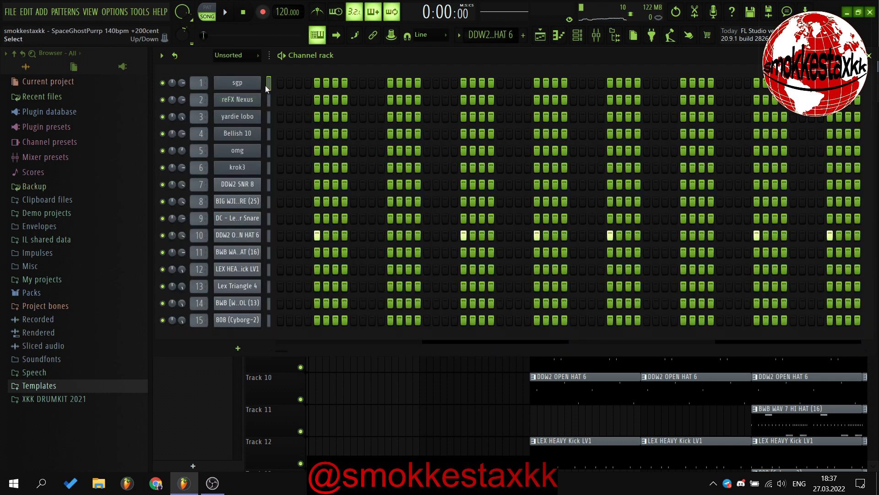
{"action": "scroll", "coordinate": [476, 41], "scroll_direction": "up", "scroll_amount": 9}
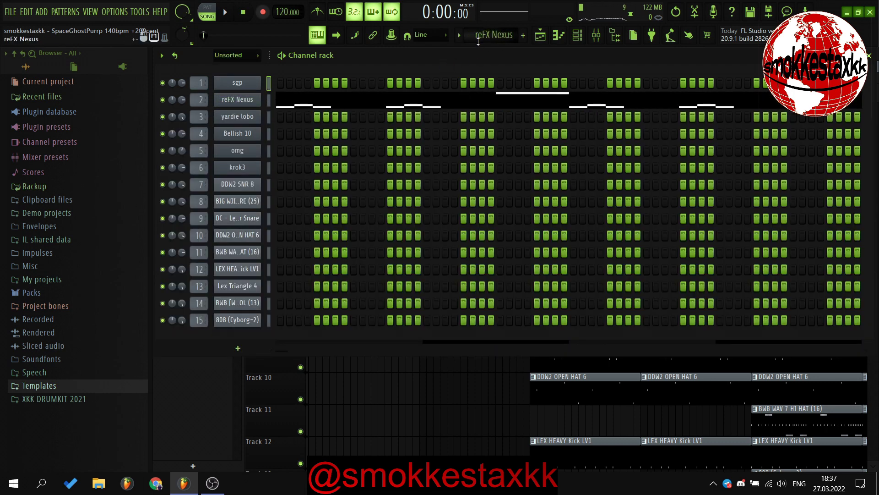
{"action": "left_click", "coordinate": [559, 37]}
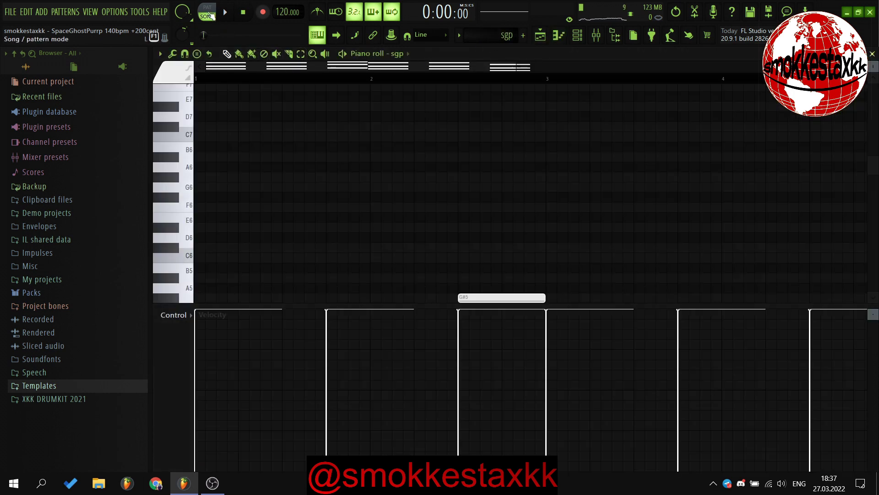
Step: Switch playback to pattern mode and play the sgp pattern while reviewing its chords in the piano roll
{"action": "left_click", "coordinate": [208, 11]}
{"action": "scroll", "coordinate": [316, 138], "scroll_direction": "up", "scroll_amount": 5}
{"action": "key", "text": "space"}
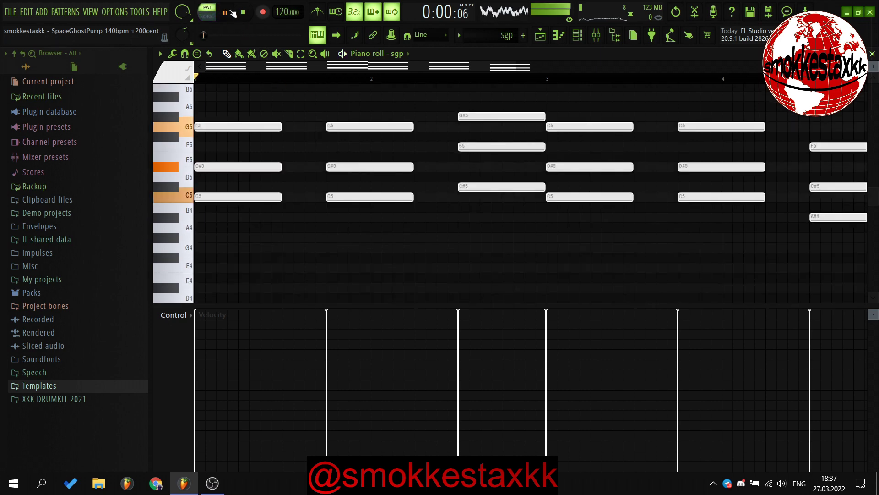
{"action": "scroll", "coordinate": [323, 139], "scroll_direction": "up", "scroll_amount": 1}
{"action": "scroll", "coordinate": [424, 150], "scroll_direction": "up", "scroll_amount": 2}
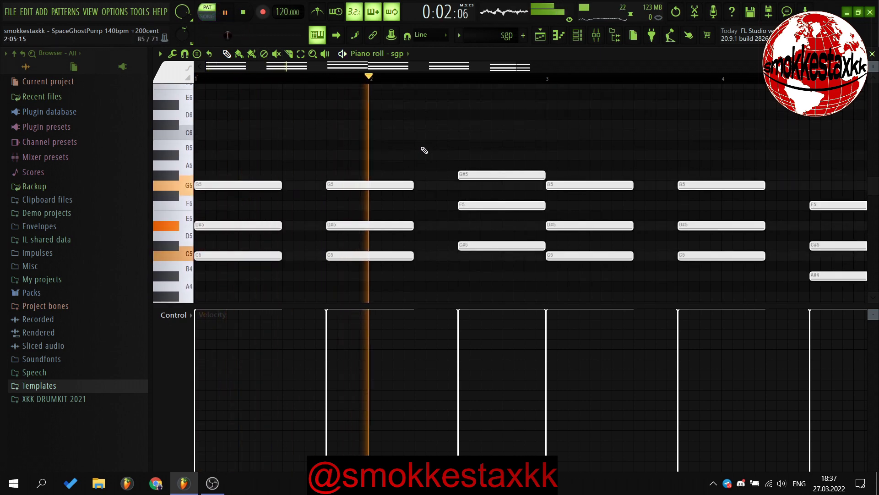
{"action": "scroll", "coordinate": [422, 152], "scroll_direction": "down", "scroll_amount": 2}
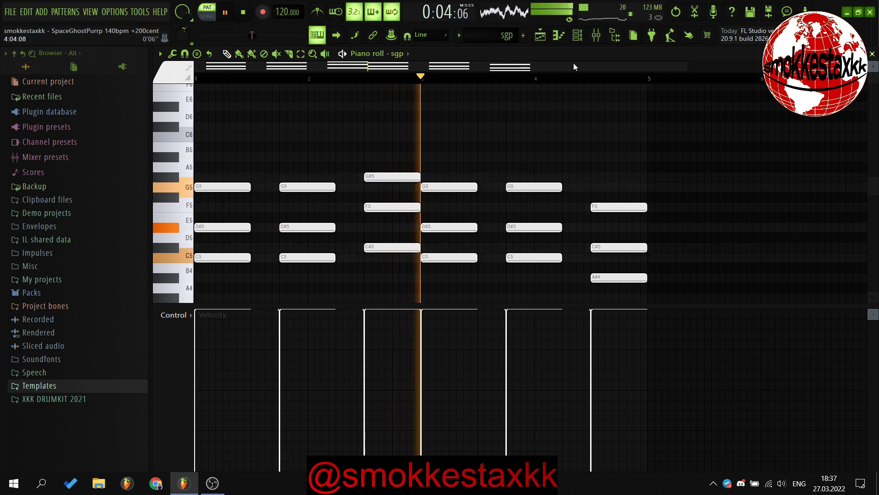
Step: Return to the channel rack and check the Nexus preset loaded on the sgp channel
{"action": "left_click", "coordinate": [581, 36]}
{"action": "left_click", "coordinate": [582, 38]}
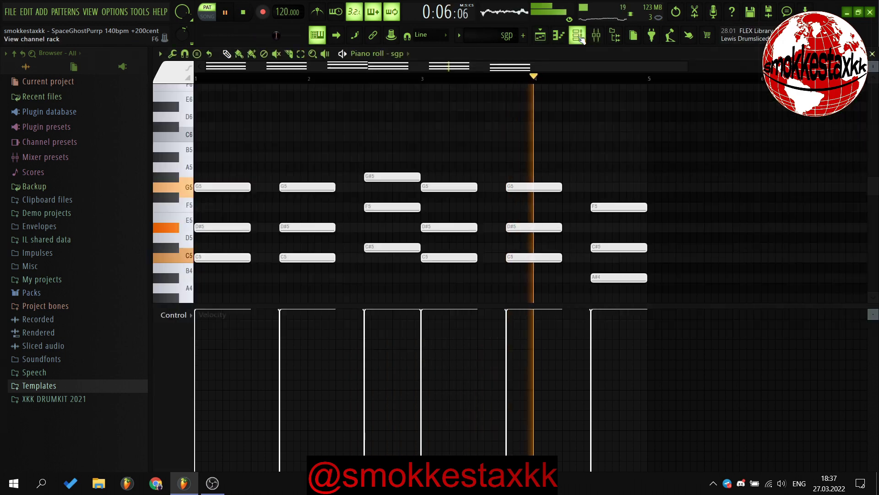
{"action": "left_click", "coordinate": [579, 37]}
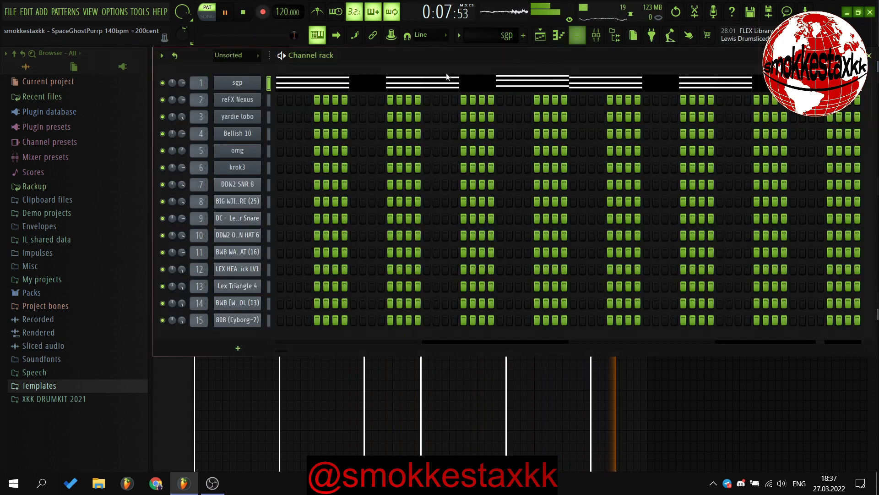
{"action": "left_click", "coordinate": [237, 85]}
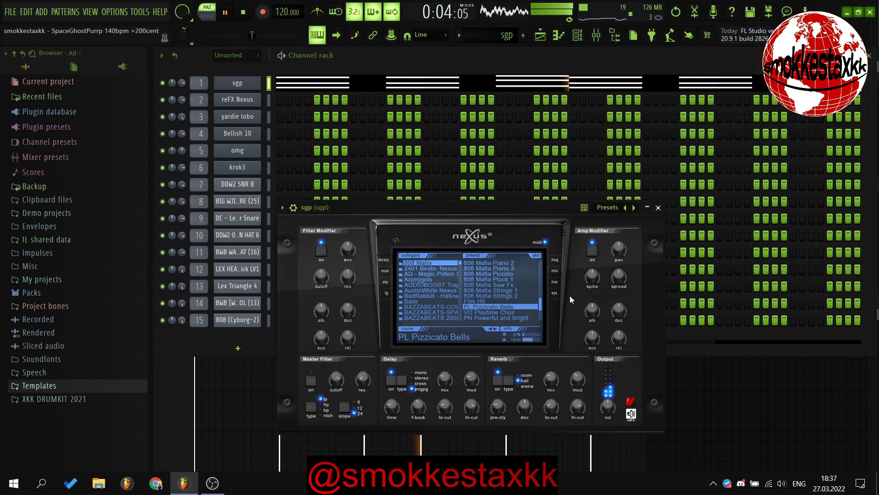
{"action": "left_click", "coordinate": [658, 207]}
Step: Switch to the reFX Nexus pattern and review its melody notes in the piano roll during playback
{"action": "left_click", "coordinate": [268, 100]}
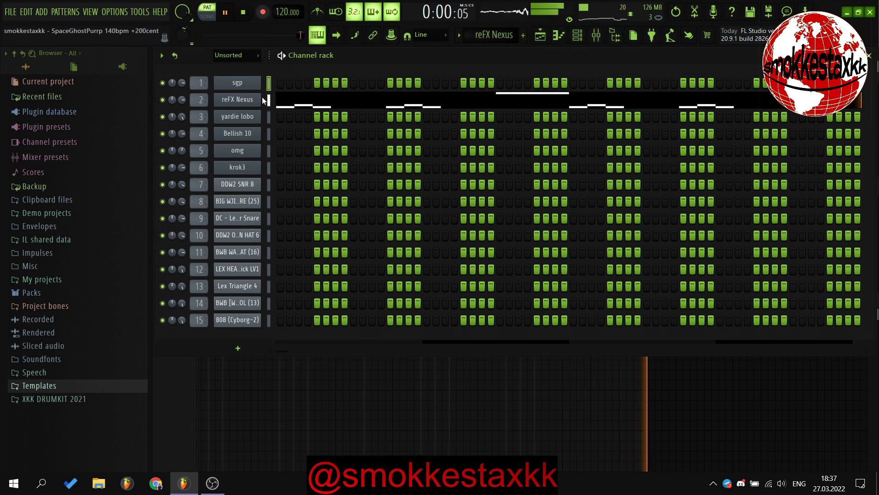
{"action": "left_click", "coordinate": [558, 35]}
{"action": "scroll", "coordinate": [442, 172], "scroll_direction": "down", "scroll_amount": 2}
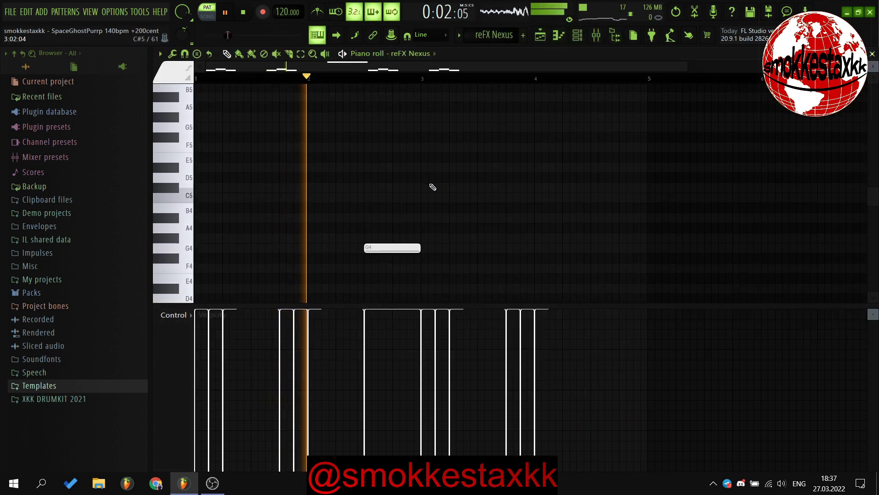
{"action": "scroll", "coordinate": [433, 187], "scroll_direction": "down", "scroll_amount": 3}
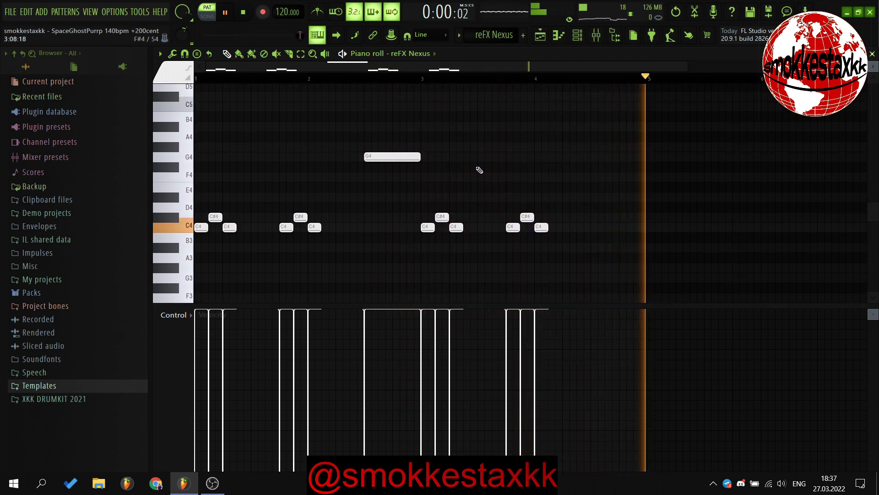
Step: Switch to the yardie lobo pattern and examine its full range of notes in the piano roll
{"action": "left_click", "coordinate": [577, 38]}
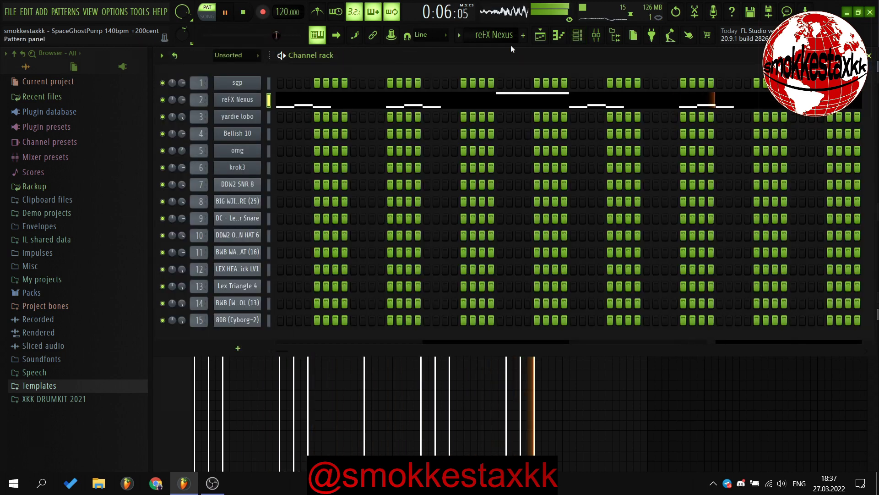
{"action": "key", "text": "Down"}
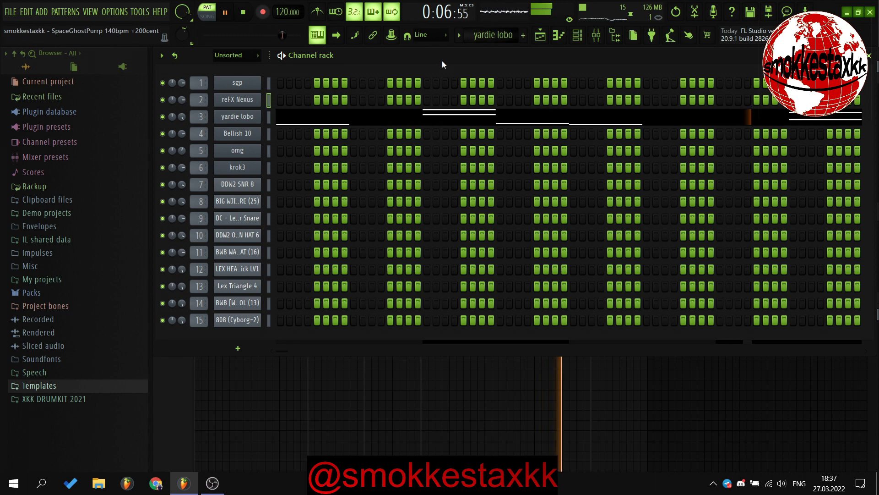
{"action": "left_click", "coordinate": [564, 39]}
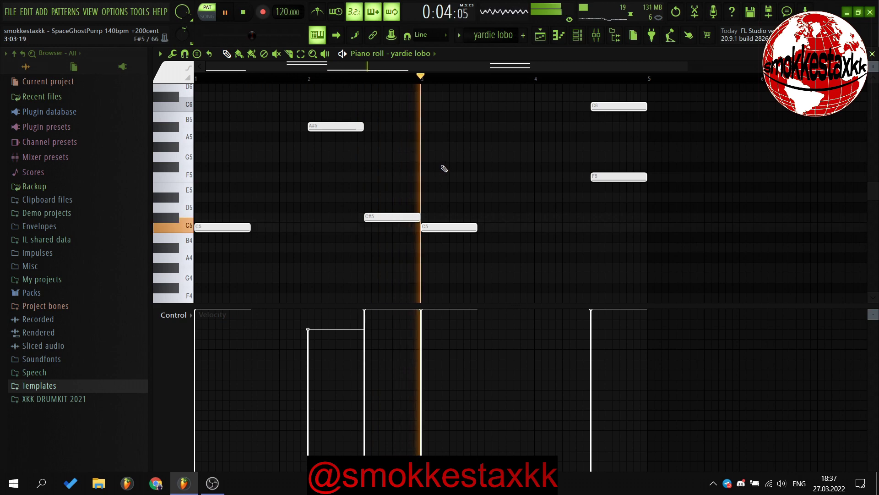
{"action": "scroll", "coordinate": [444, 168], "scroll_direction": "up", "scroll_amount": 1}
{"action": "scroll", "coordinate": [444, 170], "scroll_direction": "up", "scroll_amount": 1}
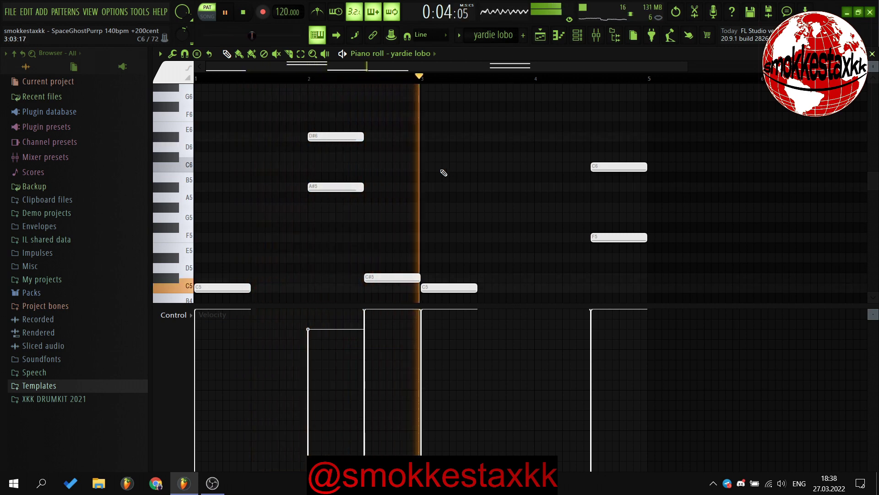
{"action": "scroll", "coordinate": [442, 172], "scroll_direction": "down", "scroll_amount": 2}
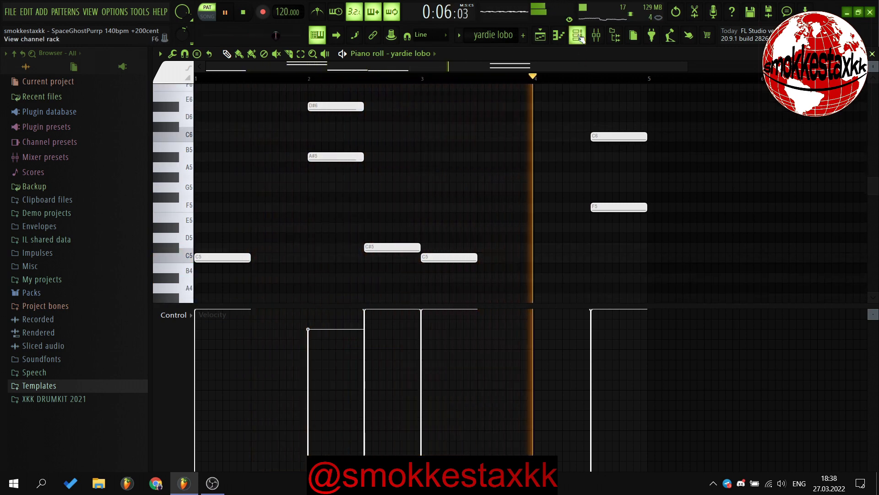
Step: Inspect the yardie lobo channel's Ogun settings and preset list, and check the preset loaded on the reFX Nexus channel
{"action": "left_click", "coordinate": [578, 35]}
{"action": "left_click", "coordinate": [247, 115]}
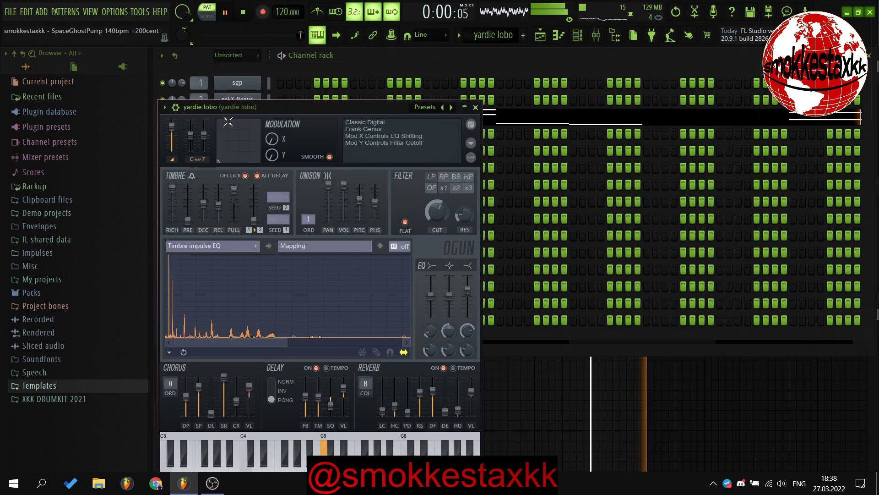
{"action": "left_click_drag", "start_coordinate": [312, 108], "coordinate": [499, 113]}
{"action": "left_click", "coordinate": [612, 111]}
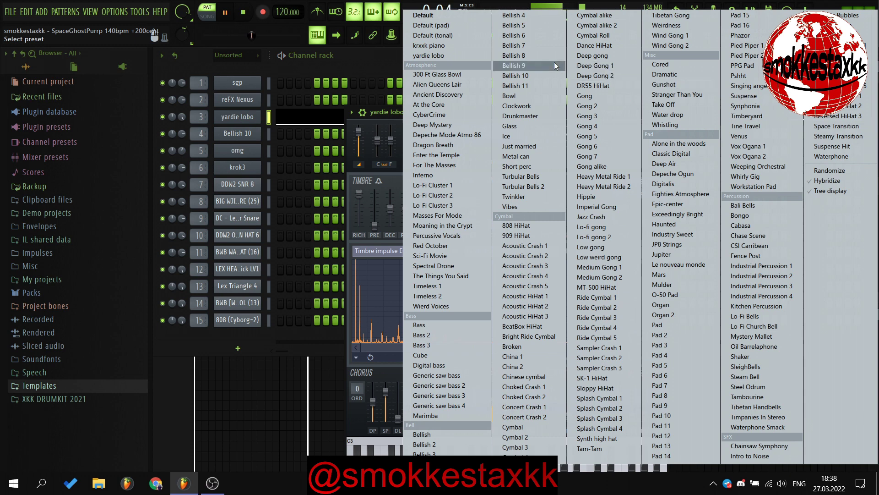
{"action": "left_click", "coordinate": [360, 60]}
{"action": "left_click", "coordinate": [251, 117]}
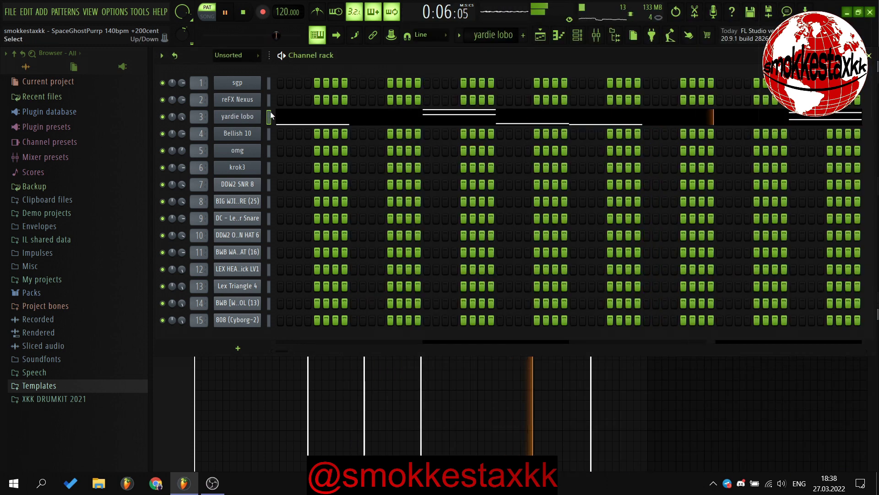
{"action": "left_click", "coordinate": [253, 101]}
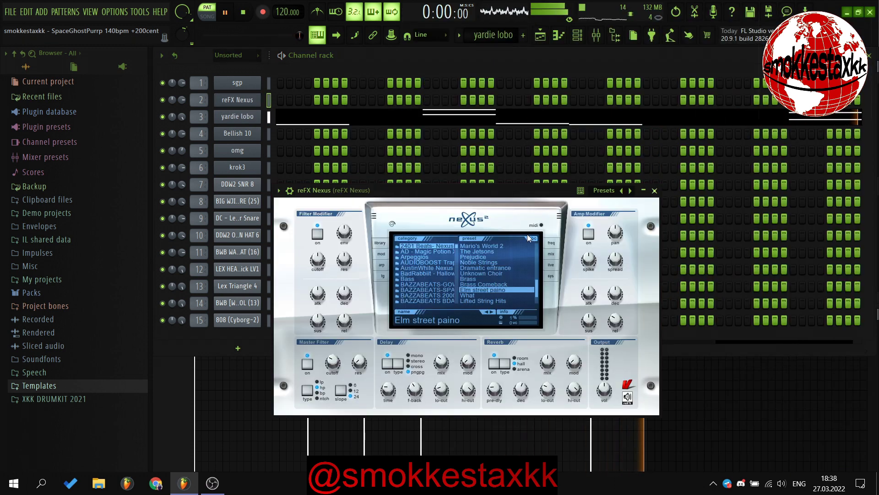
{"action": "left_click", "coordinate": [657, 191]}
Step: Review the Bellish 10 pattern's notes in the piano roll and inspect the Ogun instrument on its channel
{"action": "left_click", "coordinate": [269, 134]}
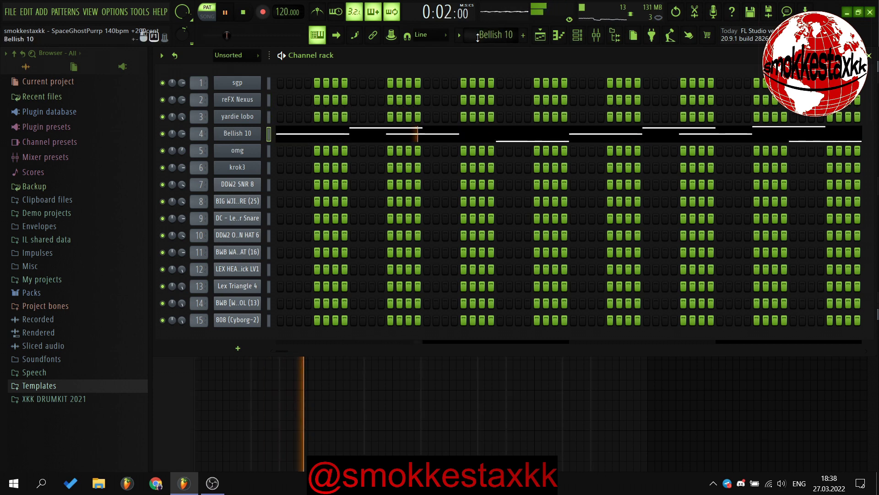
{"action": "key", "text": "F7"}
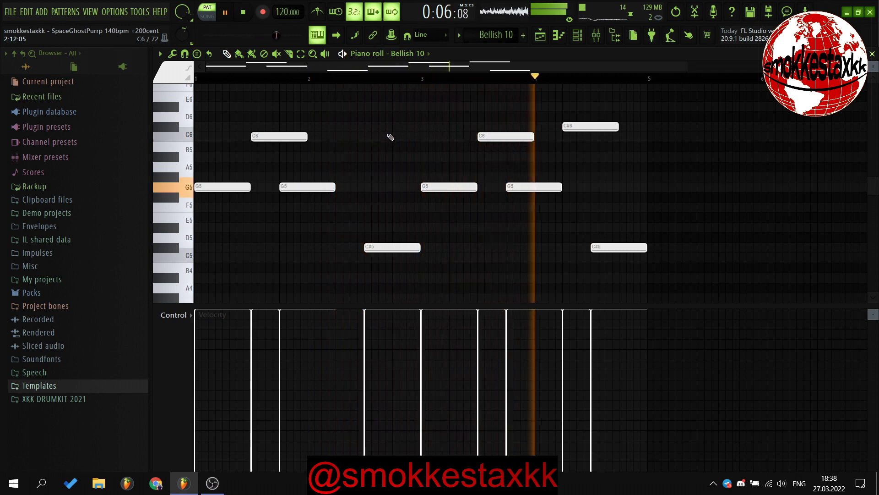
{"action": "left_click", "coordinate": [578, 38]}
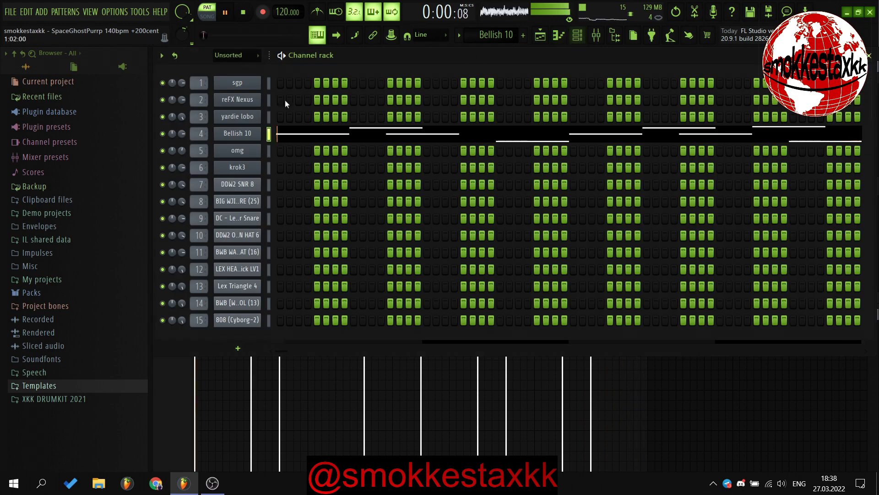
{"action": "left_click", "coordinate": [252, 134]}
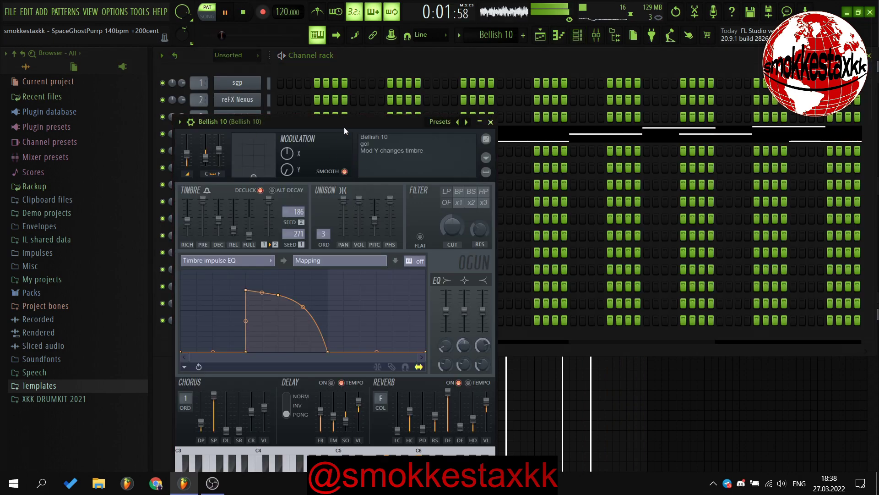
{"action": "left_click_drag", "start_coordinate": [345, 127], "coordinate": [514, 120]}
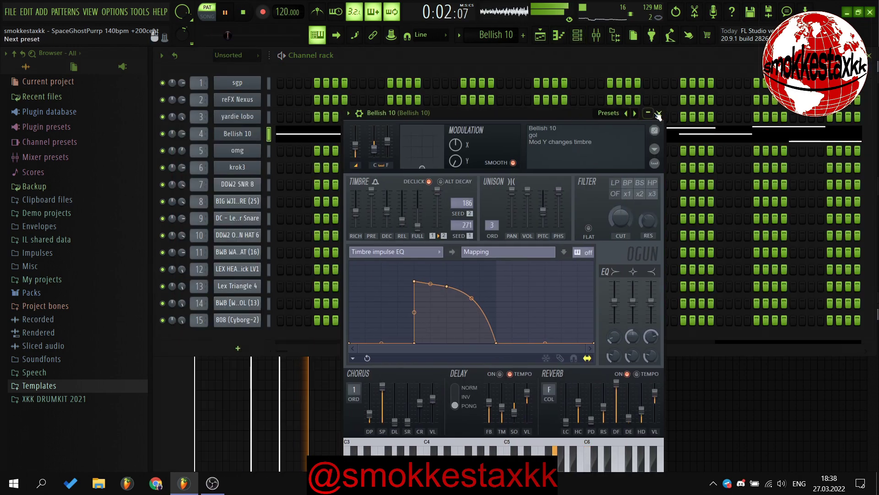
{"action": "left_click", "coordinate": [661, 114]}
Step: Switch to the omg pattern, restart playback and review its notes in the piano roll
{"action": "left_click_drag", "start_coordinate": [471, 36], "coordinate": [470, 49]}
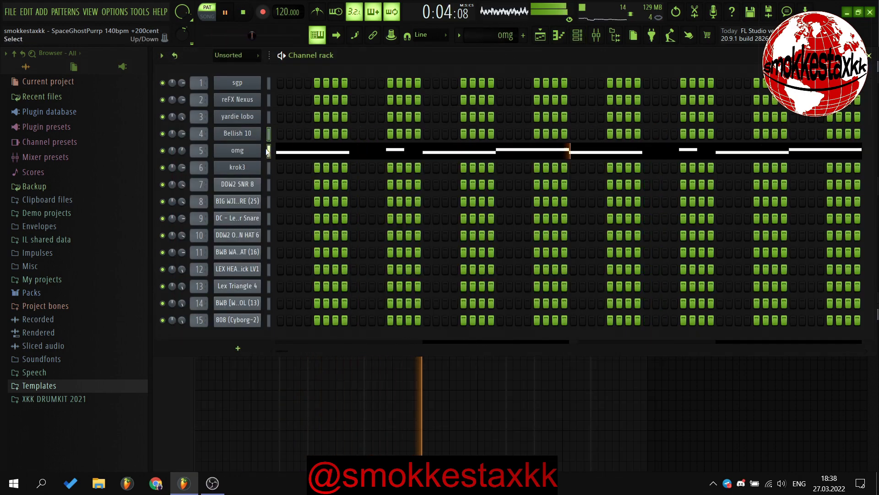
{"action": "left_click", "coordinate": [548, 40]}
{"action": "left_click", "coordinate": [544, 39]}
{"action": "left_click", "coordinate": [245, 13]}
{"action": "key", "text": "space"}
{"action": "scroll", "coordinate": [343, 193], "scroll_direction": "up", "scroll_amount": 5}
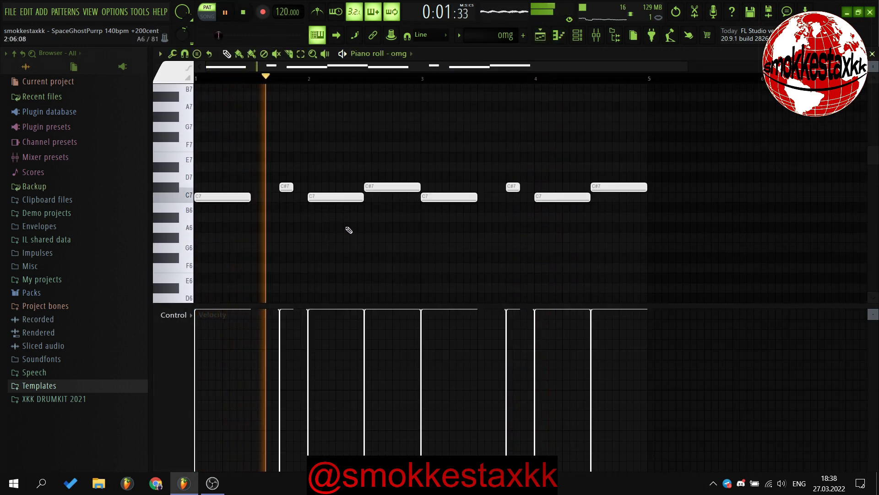
{"action": "scroll", "coordinate": [351, 226], "scroll_direction": "up", "scroll_amount": 1}
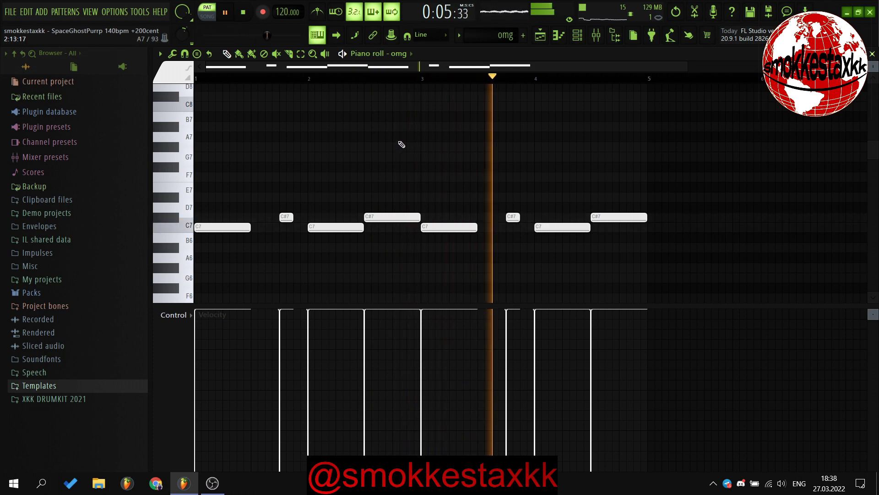
Step: Inspect the omg channel's Sytrus instrument and its preset list, and close the instrument window
{"action": "left_click", "coordinate": [578, 35]}
{"action": "left_click", "coordinate": [248, 152]}
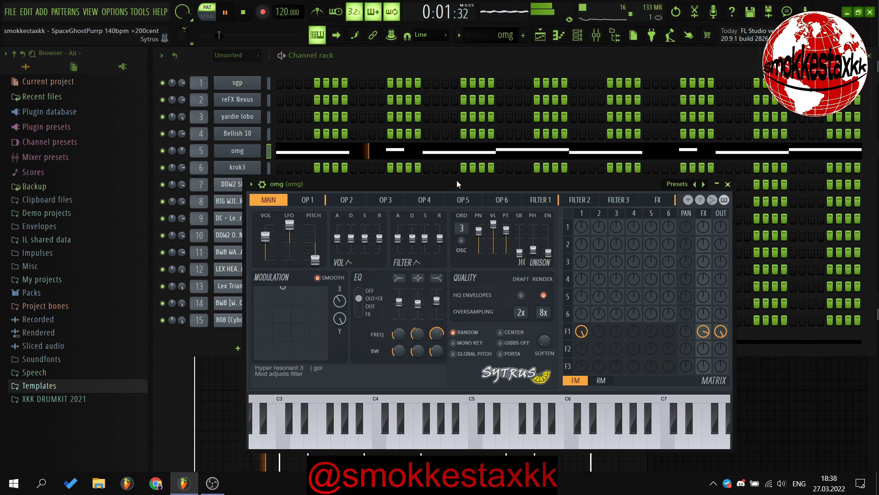
{"action": "left_click_drag", "start_coordinate": [457, 184], "coordinate": [468, 150]}
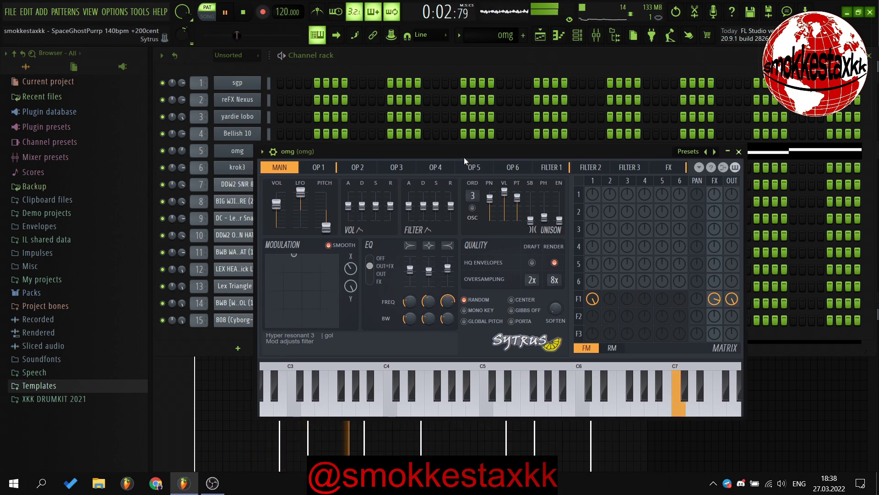
{"action": "left_click", "coordinate": [687, 151]}
{"action": "left_click", "coordinate": [304, 154]}
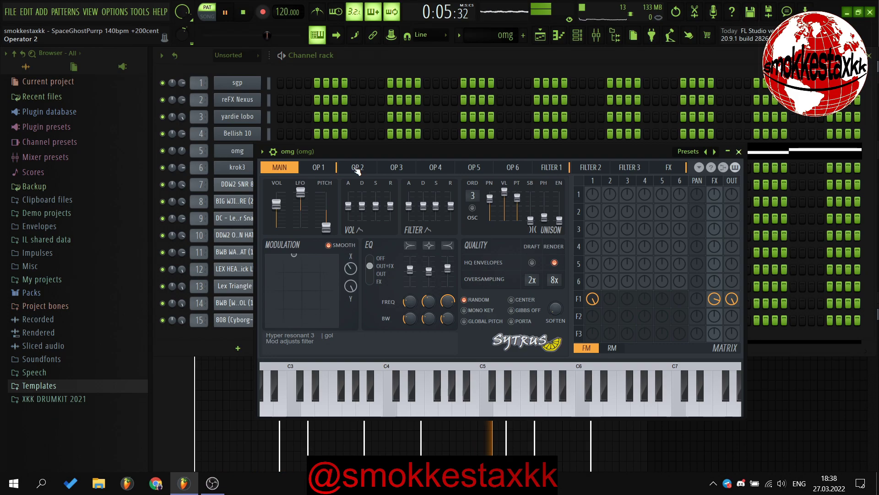
{"action": "left_click", "coordinate": [237, 151]}
Step: Switch to the krok3 pattern, examine its notes in the piano roll and restart its playback
{"action": "key", "text": "KP_Add"}
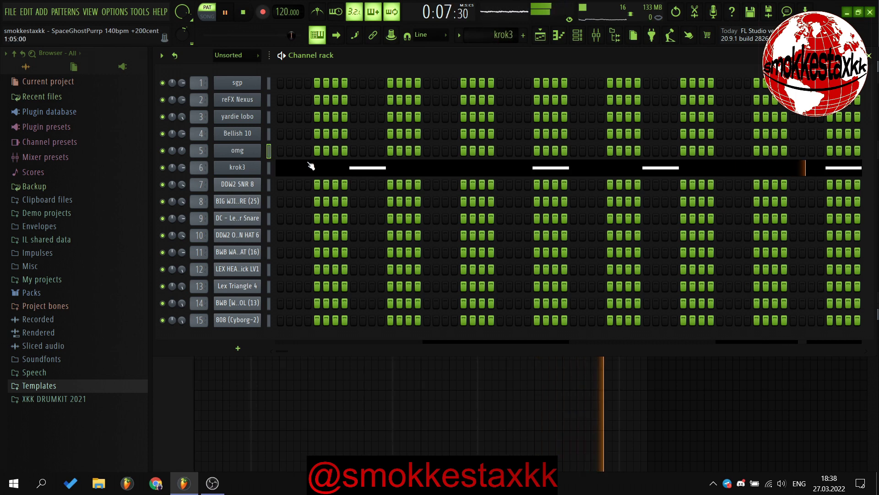
{"action": "left_click", "coordinate": [275, 168]}
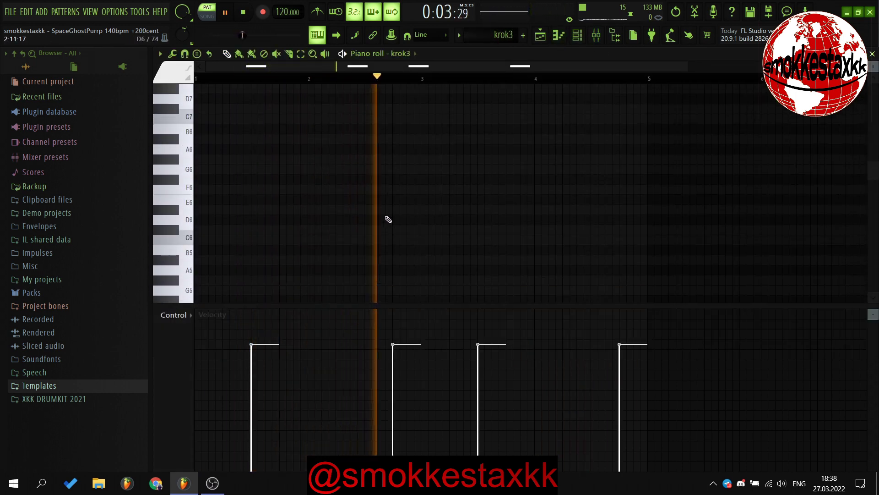
{"action": "scroll", "coordinate": [390, 216], "scroll_direction": "down", "scroll_amount": 6}
{"action": "left_click", "coordinate": [243, 13]}
{"action": "key", "text": "space"}
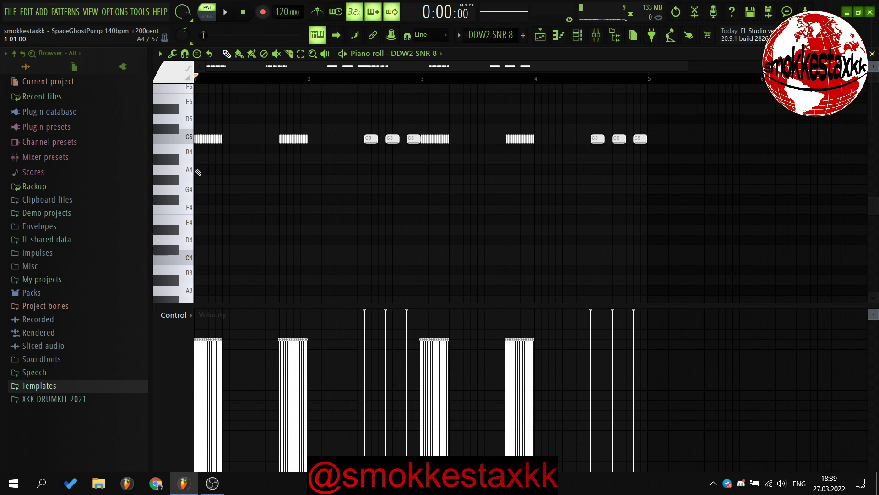
Step: Try chopping a newly drawn D#5 note at the start of the DDW2 SNR 8 pattern with the chopper's time multiplier
{"action": "scroll", "coordinate": [204, 158], "scroll_direction": "up", "scroll_amount": 3}
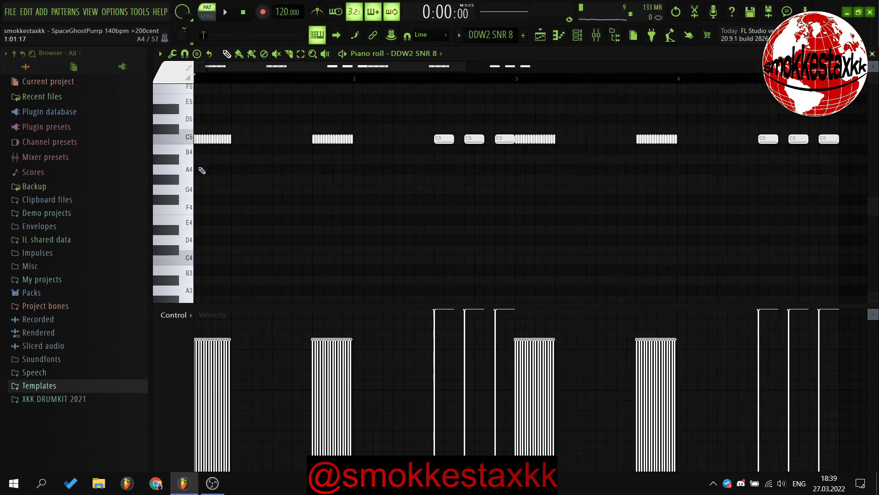
{"action": "left_click_drag", "start_coordinate": [227, 123], "coordinate": [67, 116]}
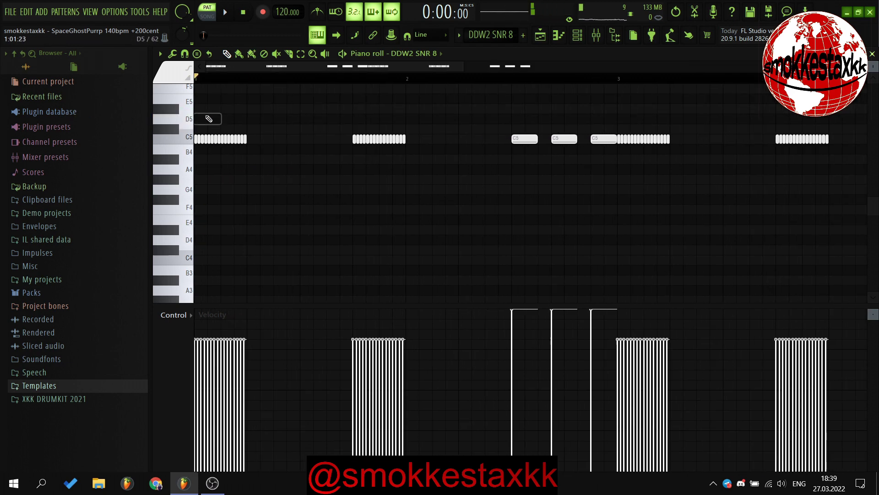
{"action": "key", "text": "alt+u"}
{"action": "mouse_move", "coordinate": [591, 321]}
{"action": "left_mouse_down"}
{"action": "mouse_move", "coordinate": [591, 308]}
{"action": "mouse_move", "coordinate": [591, 316]}
{"action": "left_mouse_up"}
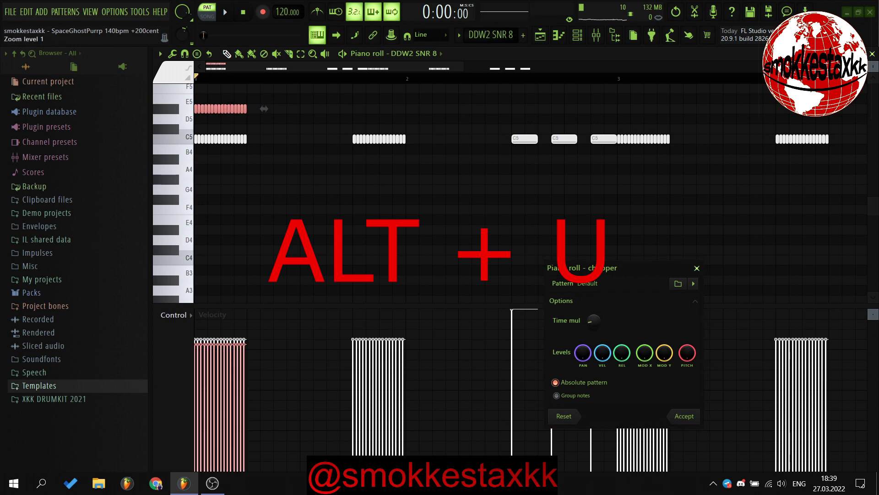
{"action": "key", "text": "Escape"}
Step: Play the DDW2 SNR 8 pattern and review its notes in the piano roll and the channel rack
{"action": "key", "text": "space"}
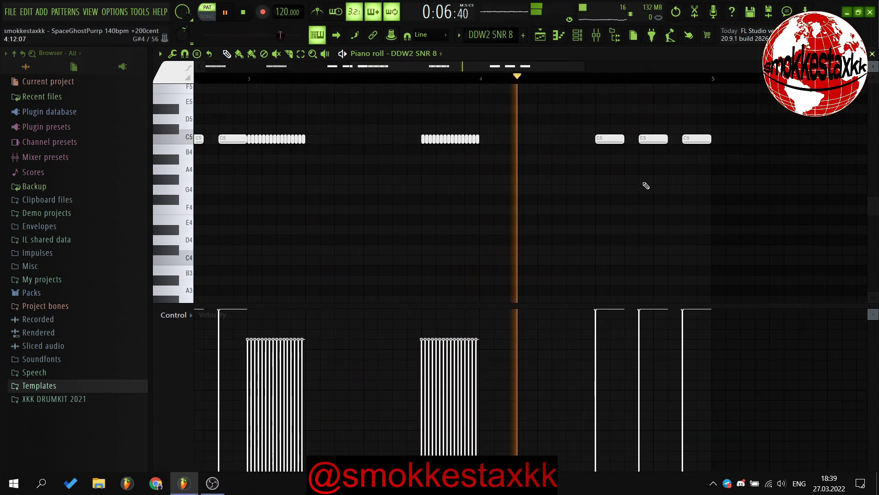
{"action": "scroll", "coordinate": [609, 118], "scroll_direction": "down", "scroll_amount": 3}
{"action": "left_click", "coordinate": [578, 36]}
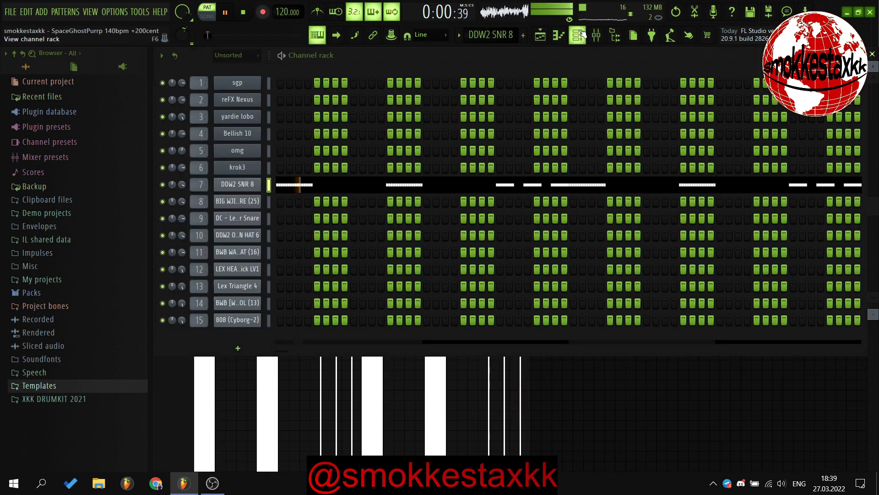
Step: Switch to the BIG WJITE CLAP & SNARE (25) pattern, play it and review its notes in the piano roll
{"action": "scroll", "coordinate": [490, 43], "scroll_direction": "down", "scroll_amount": 1}
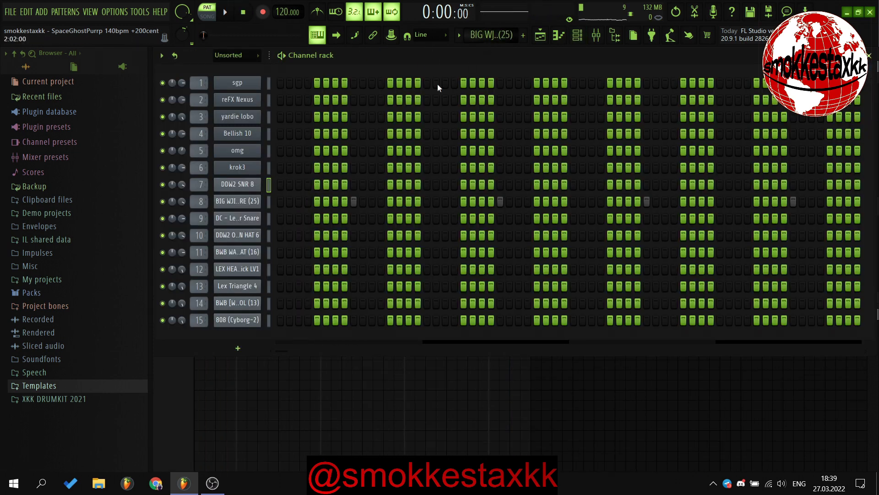
{"action": "left_click", "coordinate": [559, 35]}
{"action": "key", "text": "space"}
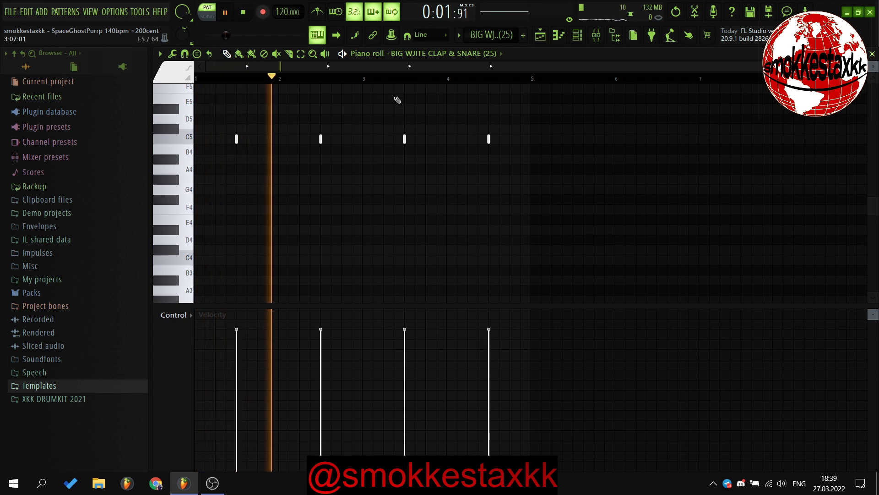
Step: Switch to the DC - Lex Luger Snare pattern and review its notes in the piano roll during playback
{"action": "key", "text": "F6"}
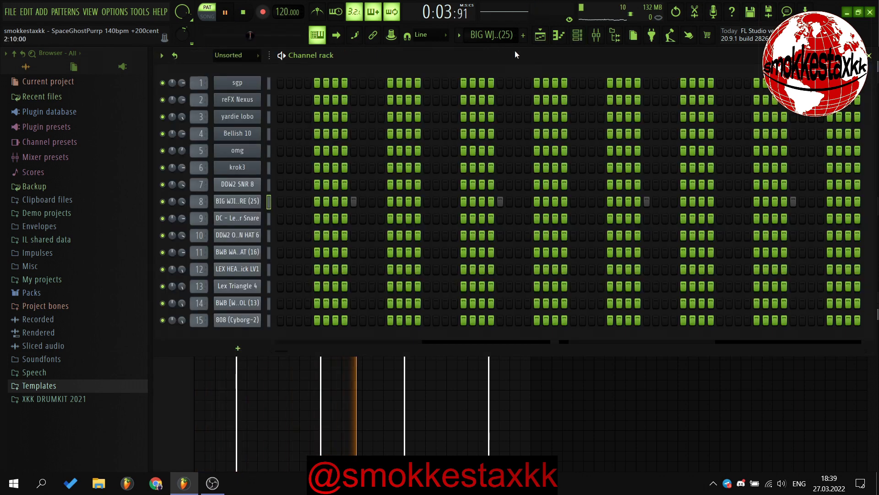
{"action": "left_click_drag", "start_coordinate": [496, 36], "coordinate": [488, 44]}
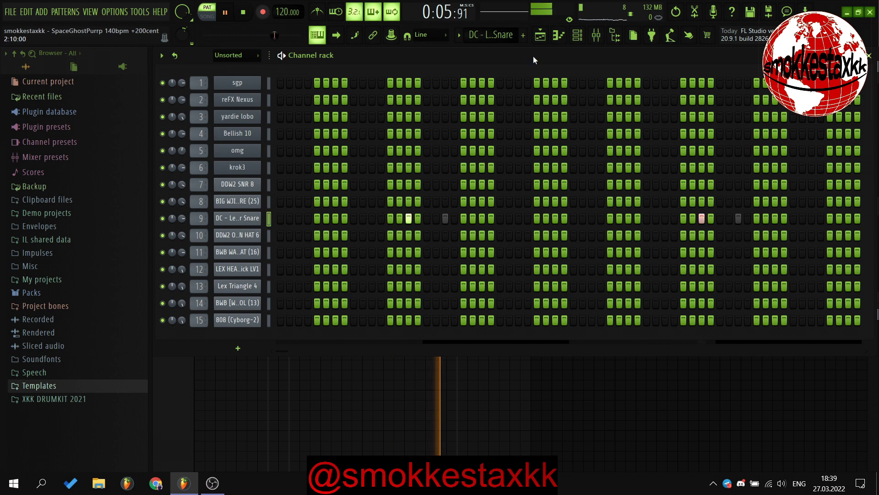
{"action": "key", "text": "F6"}
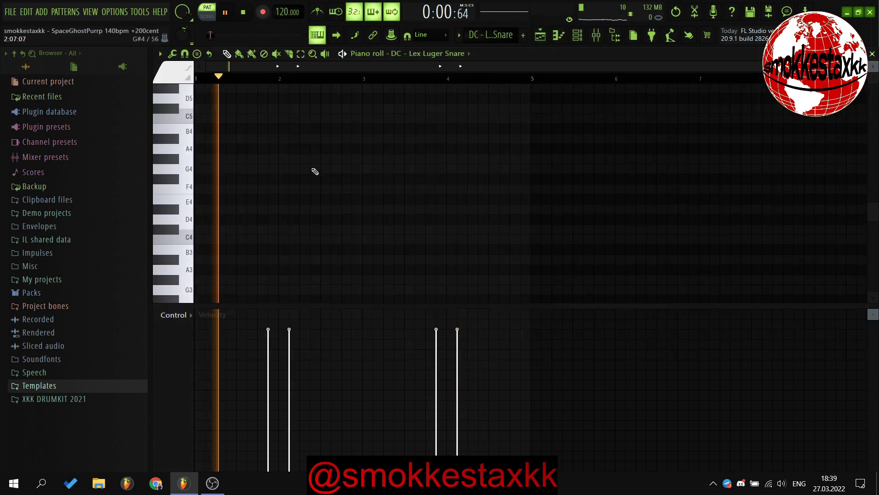
{"action": "scroll", "coordinate": [315, 171], "scroll_direction": "up", "scroll_amount": 5}
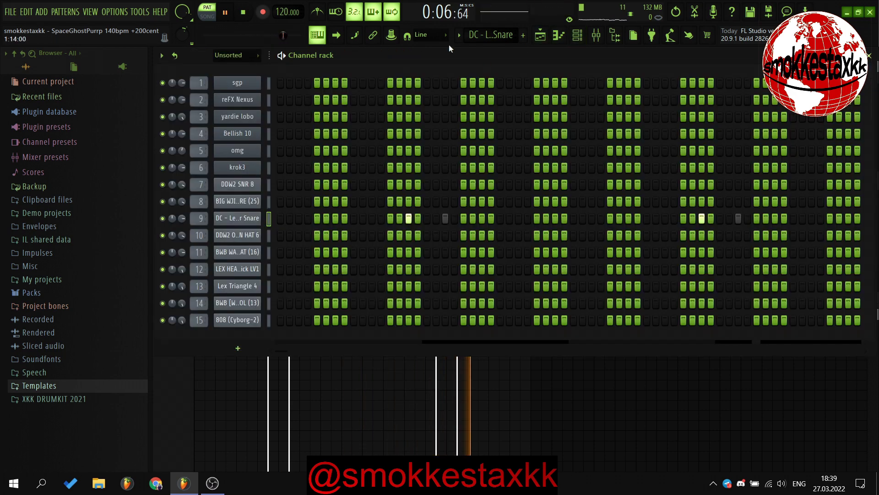
Step: Switch to the DDW2 OPEN HAT 6 pattern and examine its pitched notes in the piano roll during playback
{"action": "scroll", "coordinate": [484, 35], "scroll_direction": "down", "scroll_amount": 1}
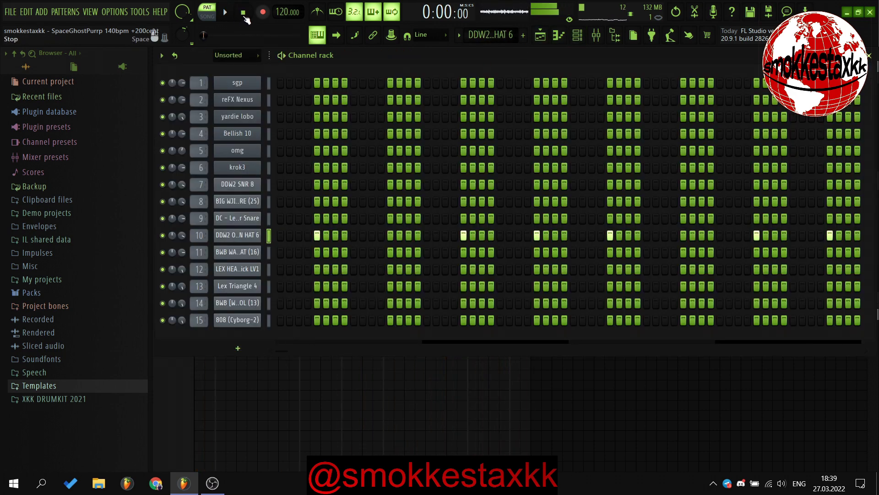
{"action": "left_click", "coordinate": [559, 36]}
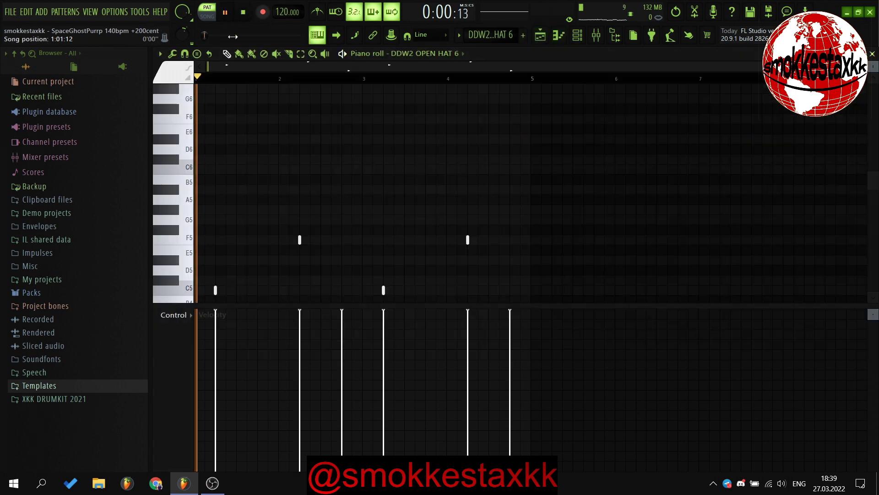
{"action": "scroll", "coordinate": [304, 131], "scroll_direction": "down", "scroll_amount": 3}
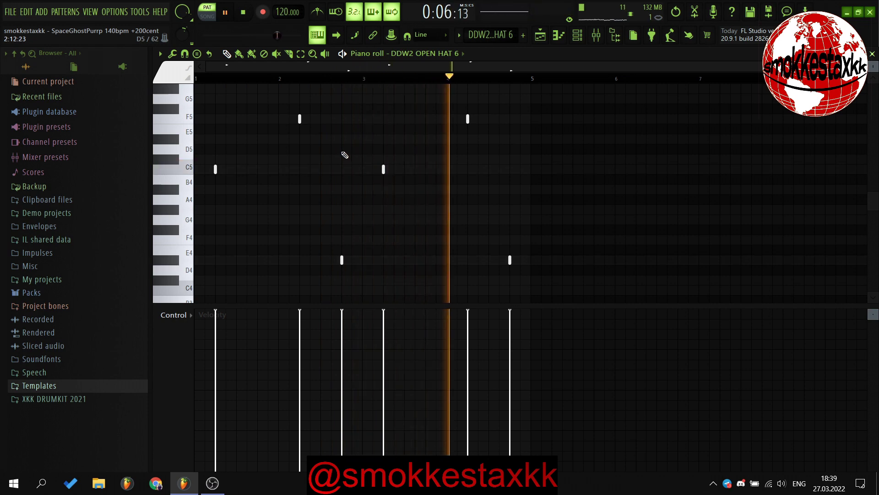
Step: Switch to the BWB WAV 7 HI HAT (16) pattern, play it and inspect its rolls up close in the piano roll
{"action": "left_click", "coordinate": [576, 36]}
{"action": "scroll", "coordinate": [491, 33], "scroll_direction": "down", "scroll_amount": 1}
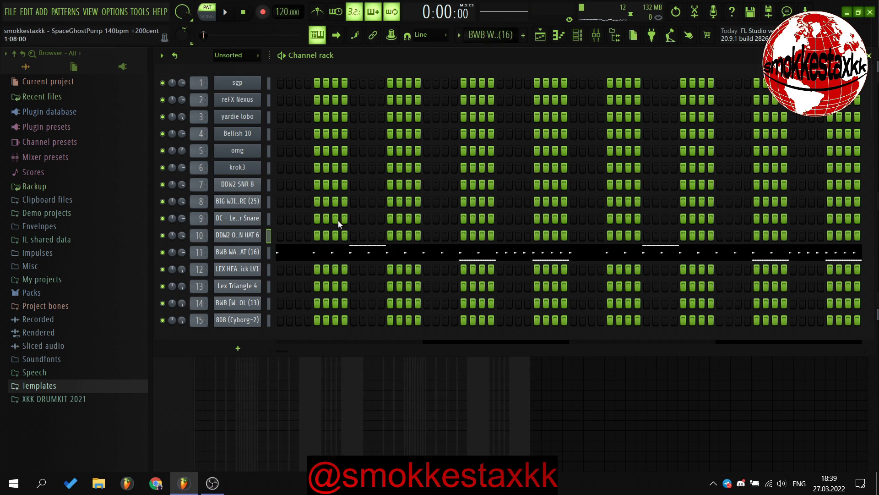
{"action": "left_click", "coordinate": [571, 42]}
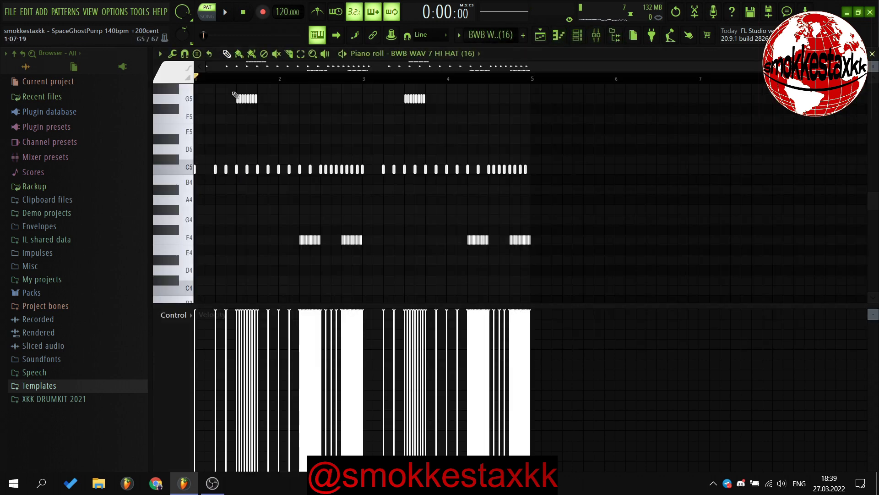
{"action": "key", "text": "space"}
{"action": "scroll", "coordinate": [222, 137], "scroll_direction": "up", "scroll_amount": 2}
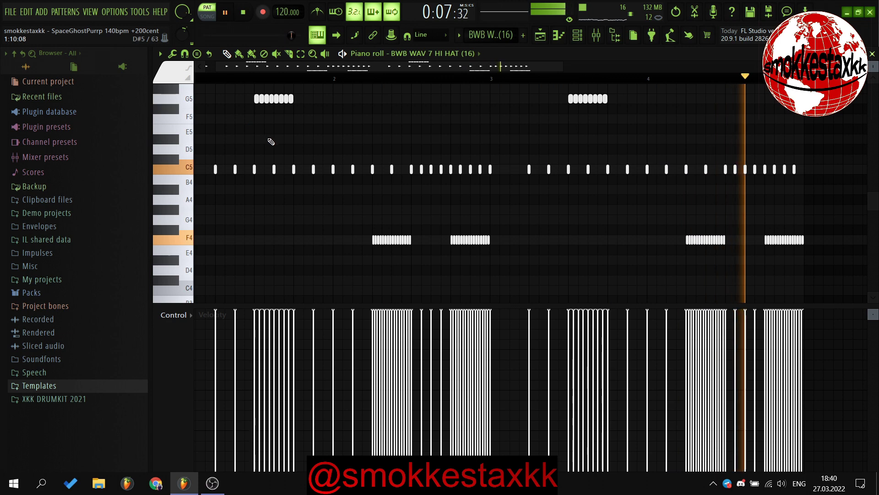
{"action": "scroll", "coordinate": [269, 141], "scroll_direction": "down", "scroll_amount": 2}
Step: Switch to the LEX HEAVY Kick LV1 pattern and review its notes in the piano roll during playback
{"action": "left_click", "coordinate": [578, 36]}
{"action": "scroll", "coordinate": [480, 41], "scroll_direction": "down", "scroll_amount": 1}
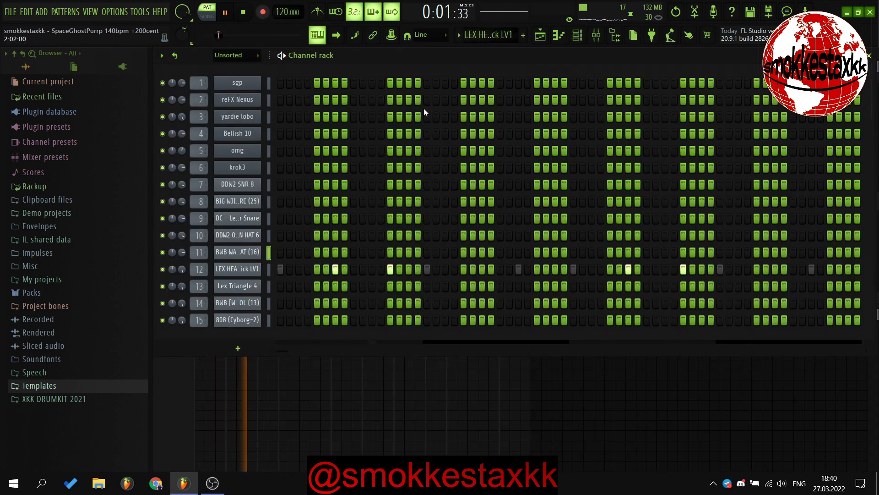
{"action": "left_click", "coordinate": [558, 36]}
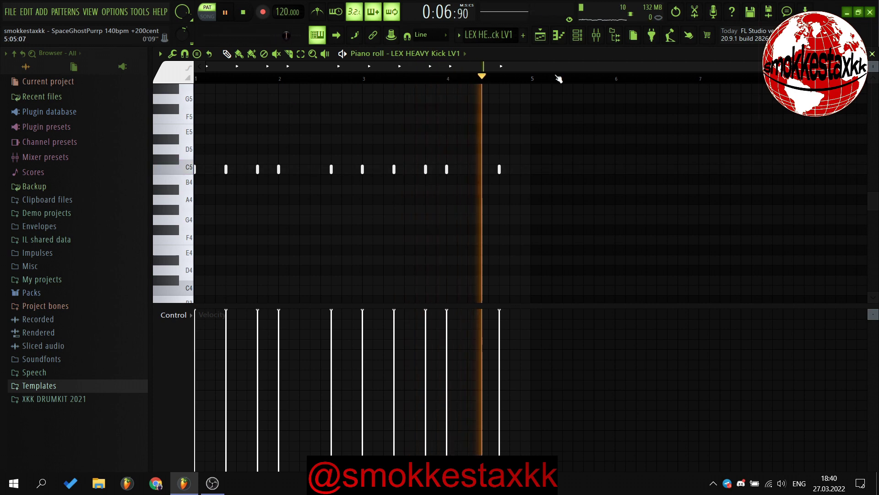
Step: Review the notes of the Lex Triangle 4 and BWB [WAVE 2] CYMBOL (13) patterns in the piano roll
{"action": "left_click", "coordinate": [577, 36]}
{"action": "scroll", "coordinate": [488, 36], "scroll_direction": "down", "scroll_amount": 1}
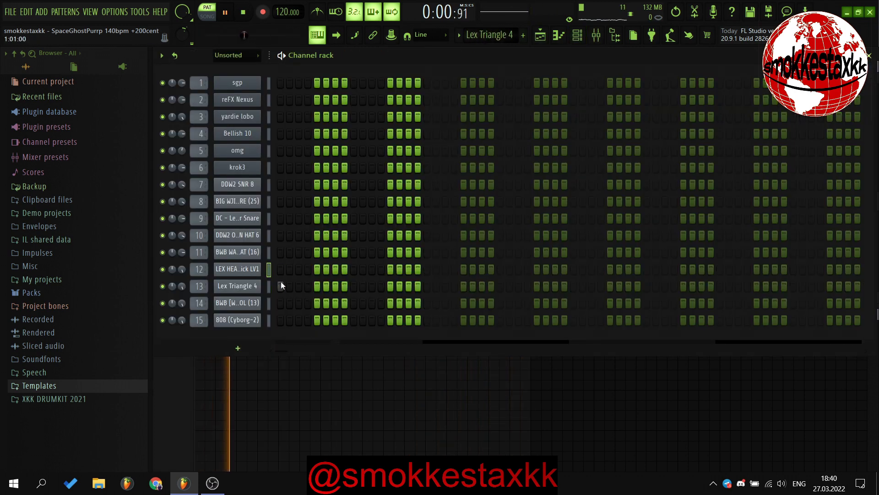
{"action": "key", "text": "F7"}
{"action": "key", "text": "space"}
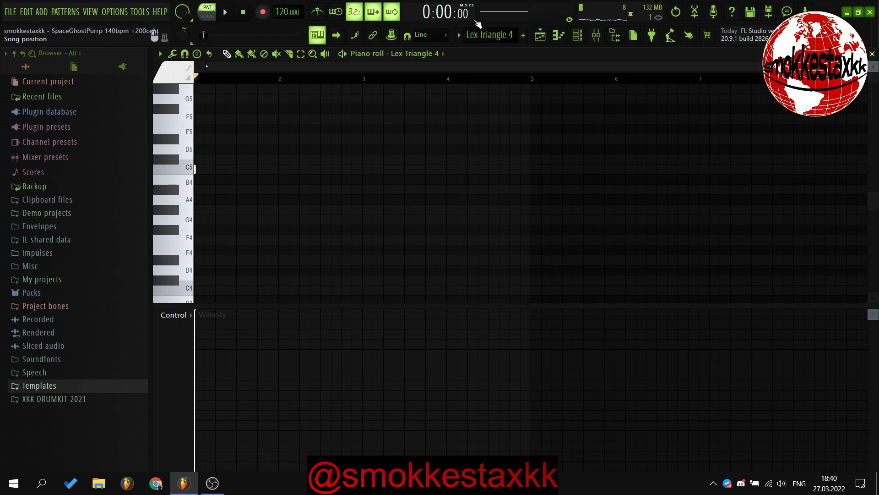
{"action": "left_click", "coordinate": [577, 36]}
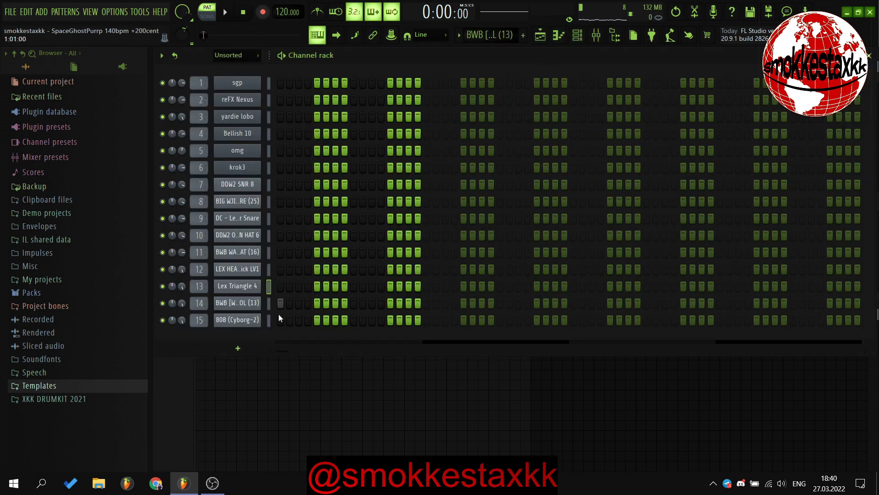
{"action": "left_click", "coordinate": [560, 37]}
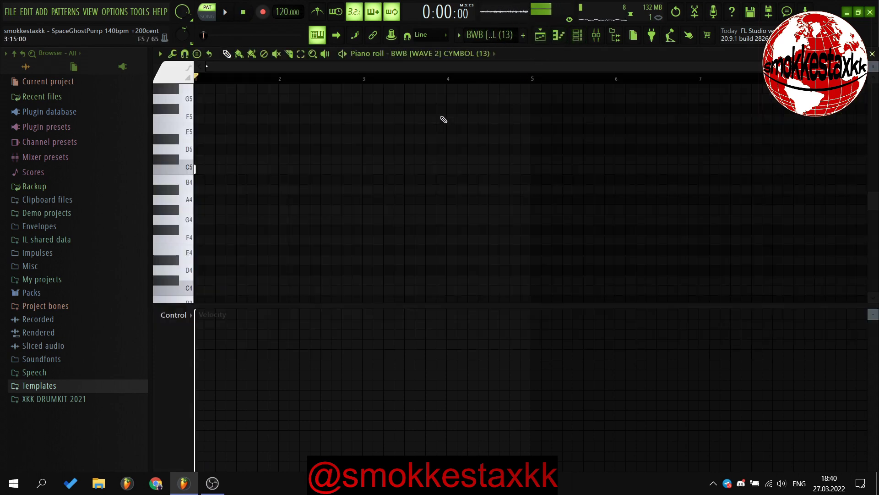
Step: Switch to the 808 (Cyborg-2) pattern, play it and examine its bass notes in the piano roll
{"action": "left_click", "coordinate": [579, 34]}
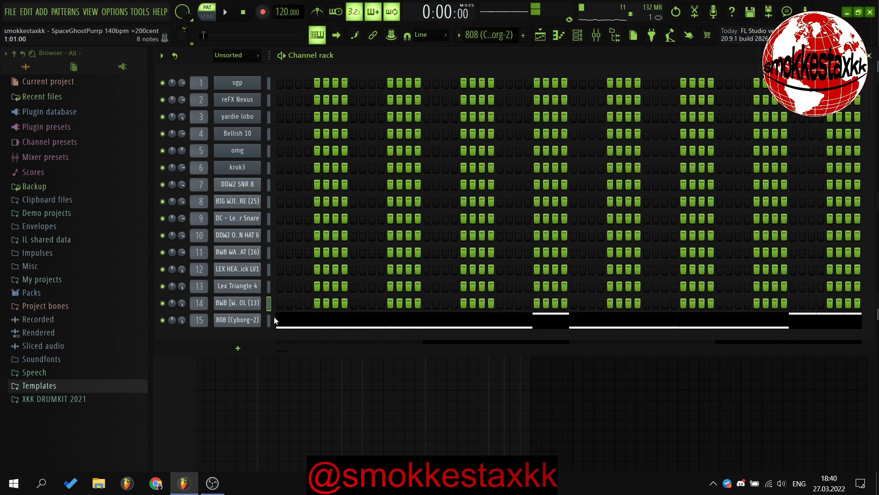
{"action": "left_click", "coordinate": [561, 38]}
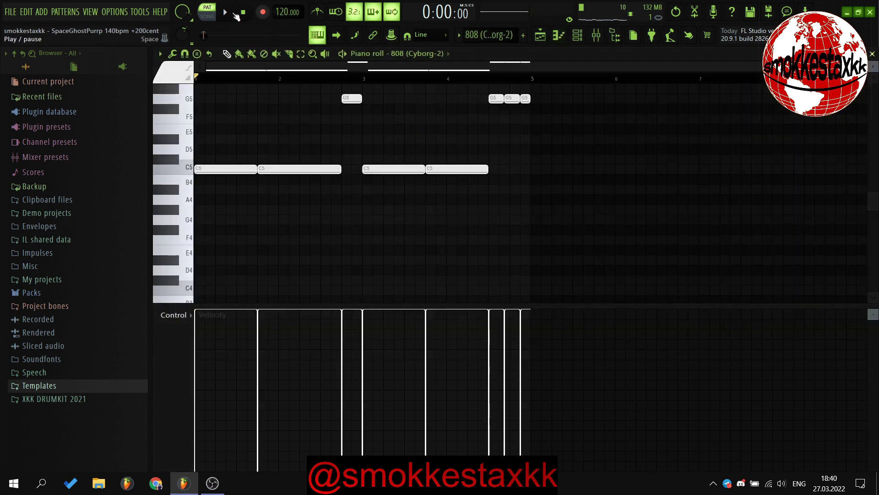
{"action": "key", "text": "space"}
{"action": "scroll", "coordinate": [346, 173], "scroll_direction": "up", "scroll_amount": 2}
{"action": "scroll", "coordinate": [353, 173], "scroll_direction": "up", "scroll_amount": 2}
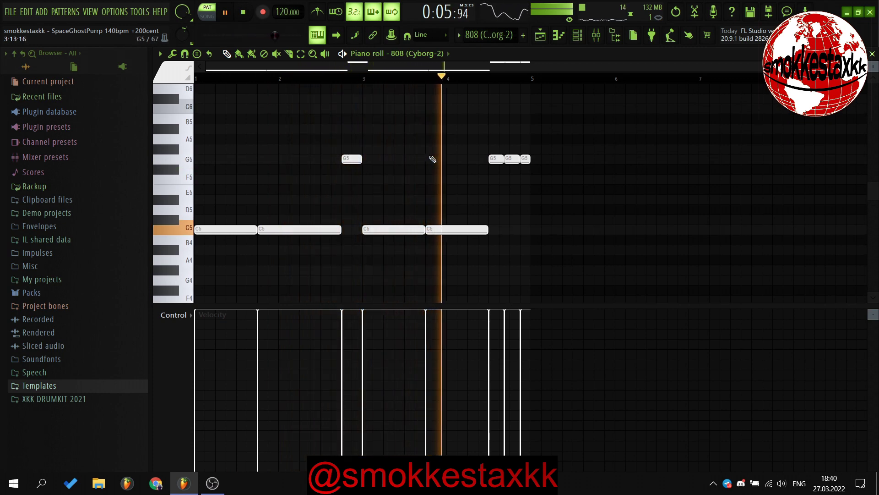
{"action": "scroll", "coordinate": [507, 191], "scroll_direction": "up", "scroll_amount": 3}
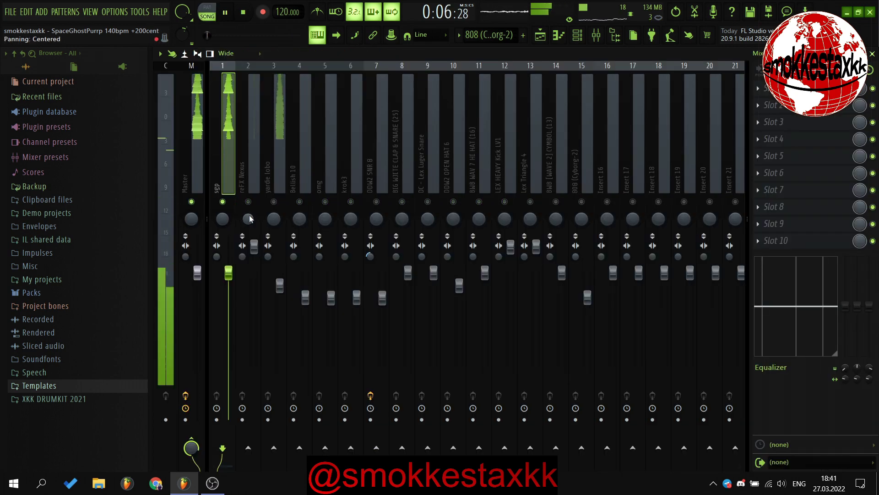
Step: Inspect the Fruity Multiband Compressor on the Master mixer track along with its preset list, and close the effect window
{"action": "left_click", "coordinate": [204, 180]}
{"action": "left_click", "coordinate": [805, 224]}
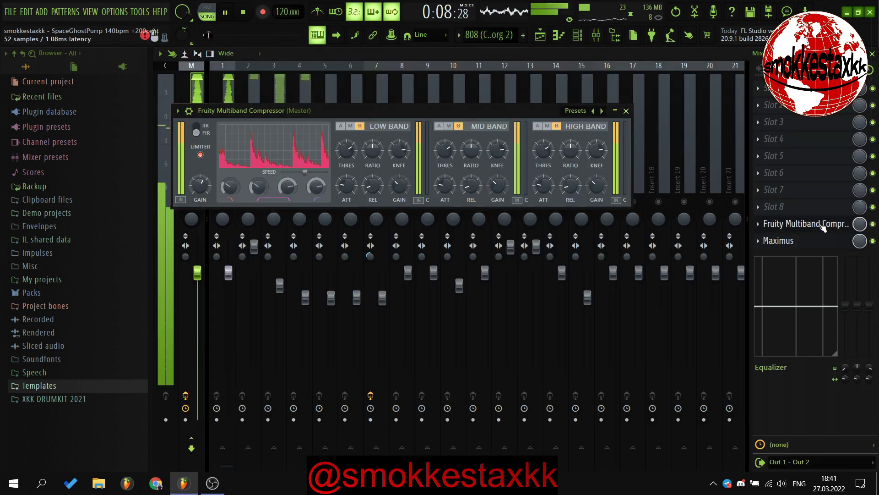
{"action": "left_click", "coordinate": [577, 111]}
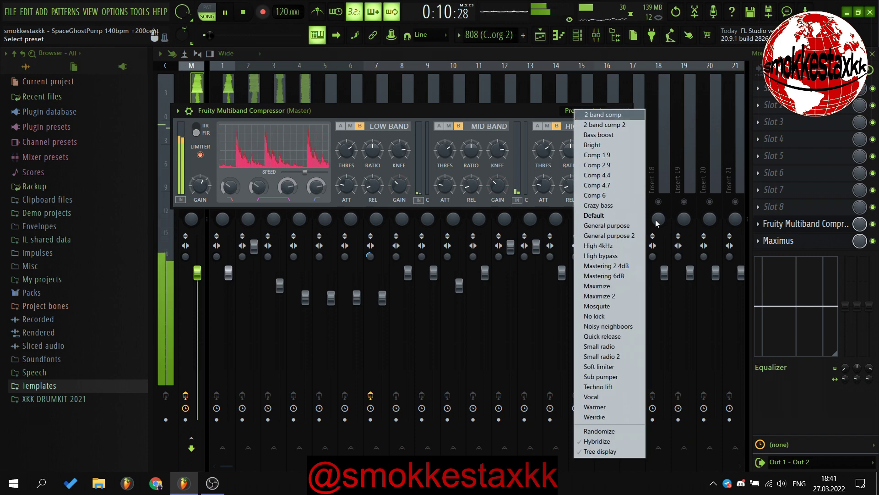
{"action": "left_click", "coordinate": [775, 137]}
{"action": "left_click", "coordinate": [791, 224]}
Step: Inspect the Maximus effect on the Master track along with its preset list, and close its window
{"action": "left_click", "coordinate": [786, 240]}
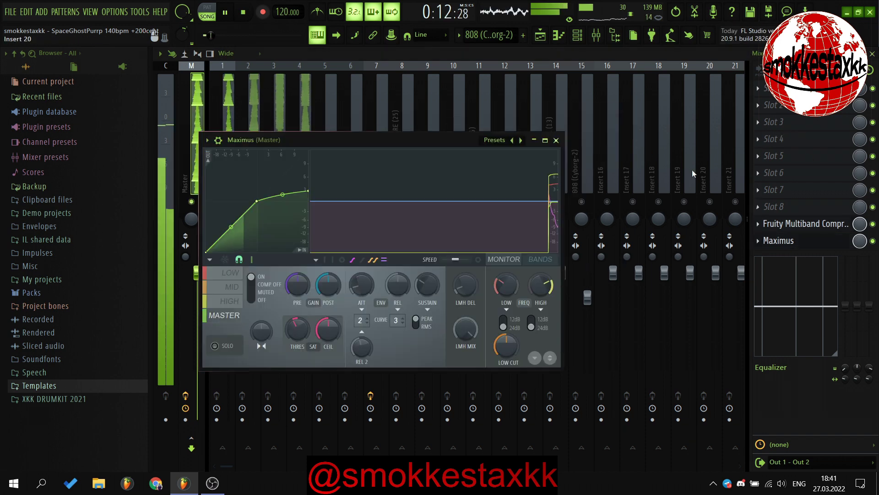
{"action": "left_click", "coordinate": [500, 141]}
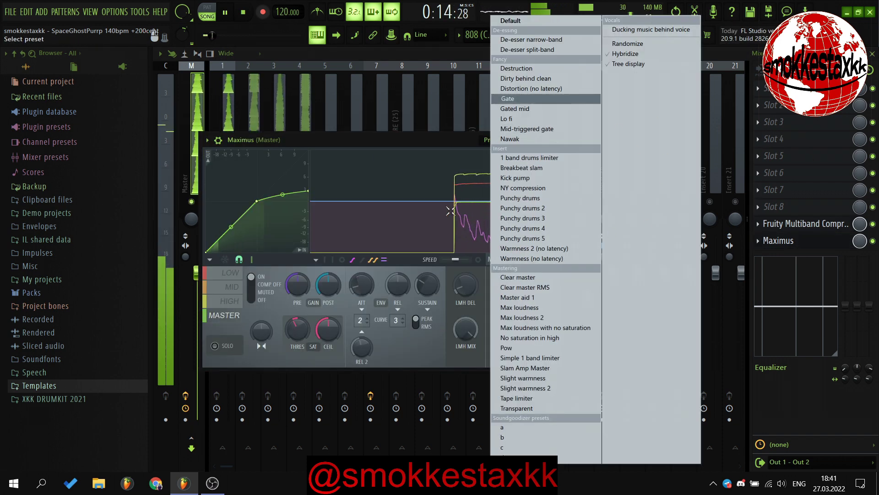
{"action": "left_click", "coordinate": [374, 126]}
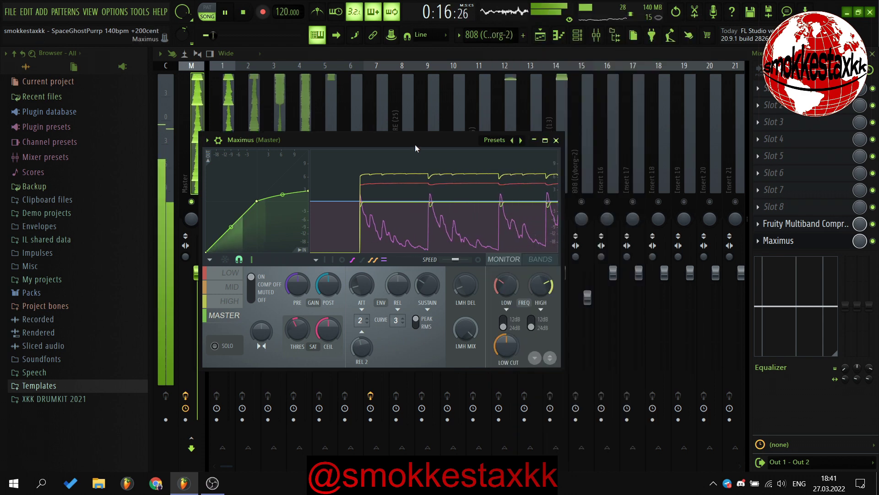
{"action": "key", "text": "Escape"}
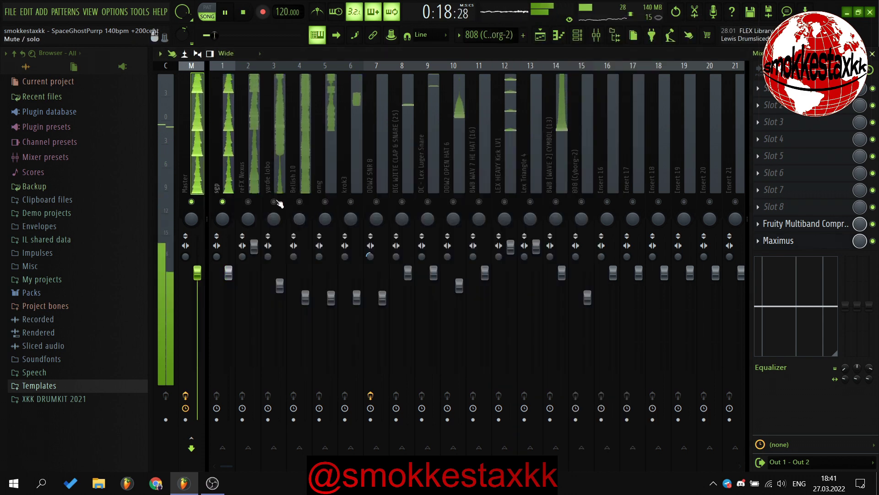
Step: Solo the reFX Nexus and yardie lobo mixer tracks one after the other to check their effect slots
{"action": "right_click", "coordinate": [247, 202]}
{"action": "left_click", "coordinate": [257, 166]}
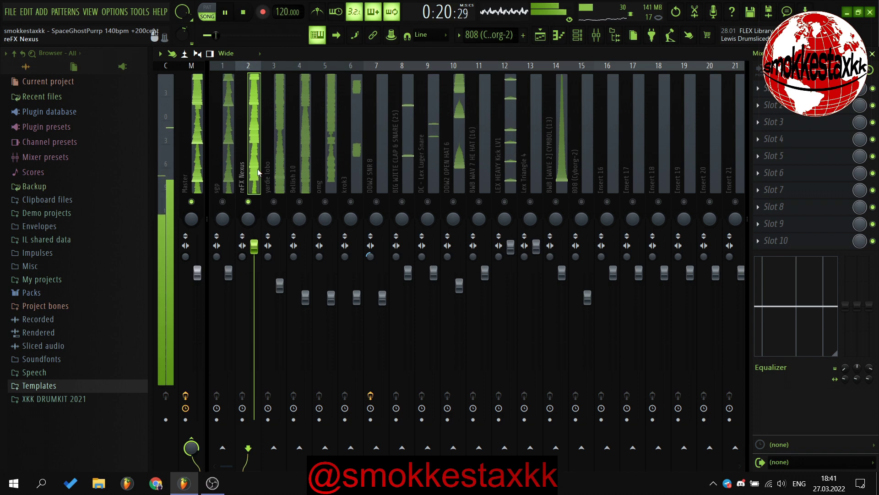
{"action": "right_click", "coordinate": [274, 202]}
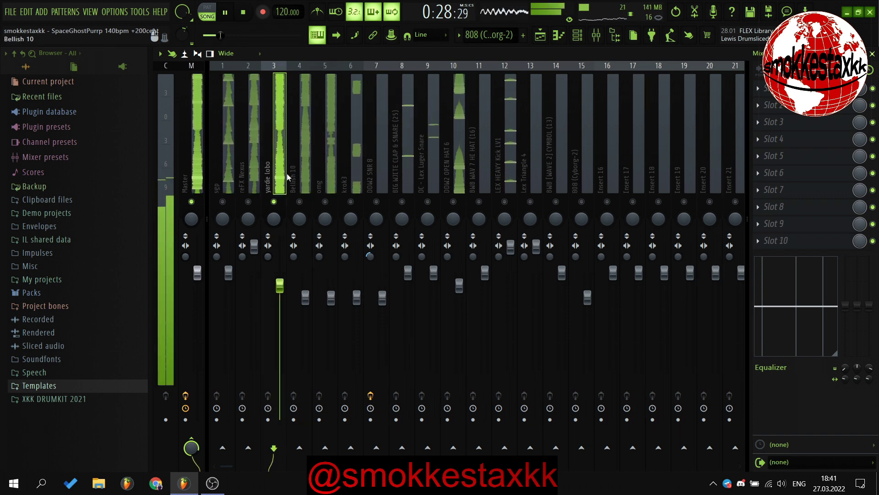
Step: Solo the Bellish 10, omg and krok3 mixer tracks one after the other to check their effect slots
{"action": "right_click", "coordinate": [299, 202]}
{"action": "left_click", "coordinate": [300, 180]}
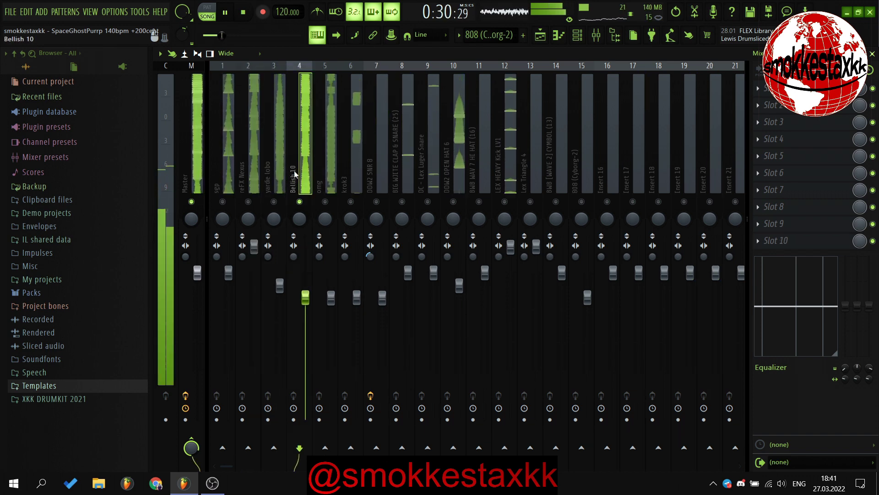
{"action": "right_click", "coordinate": [326, 201]}
{"action": "left_click", "coordinate": [329, 188]}
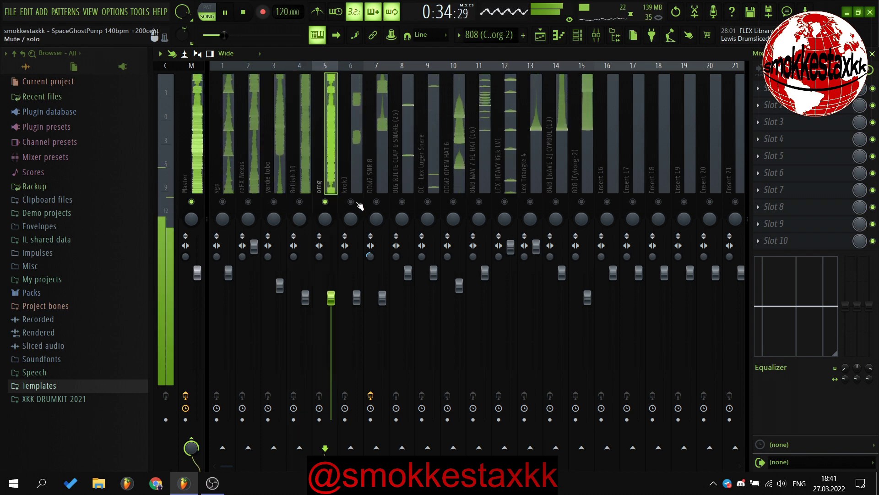
{"action": "right_click", "coordinate": [351, 202]}
{"action": "left_click", "coordinate": [357, 189]}
Step: Solo the DDW2 SNR 8 mixer track, inspect its Fruity Reeverb 2 settings and check the effect's mix level
{"action": "right_click", "coordinate": [376, 202]}
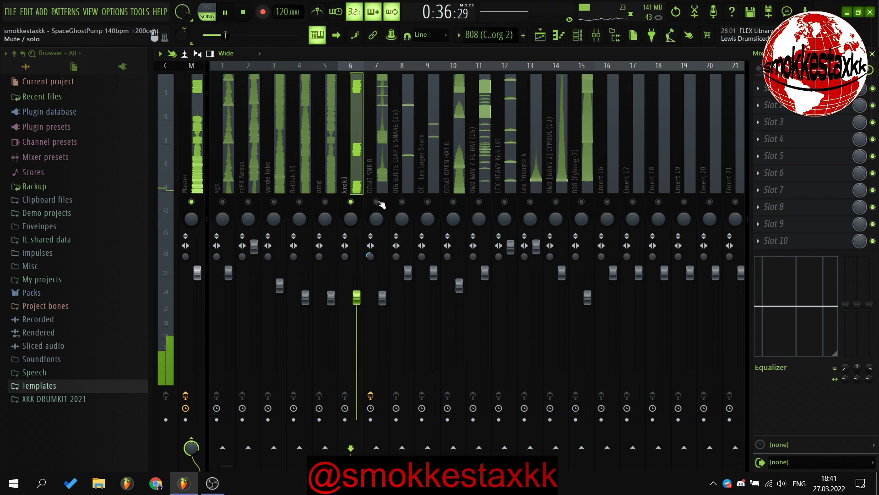
{"action": "left_click", "coordinate": [382, 179]}
{"action": "left_click", "coordinate": [788, 241]}
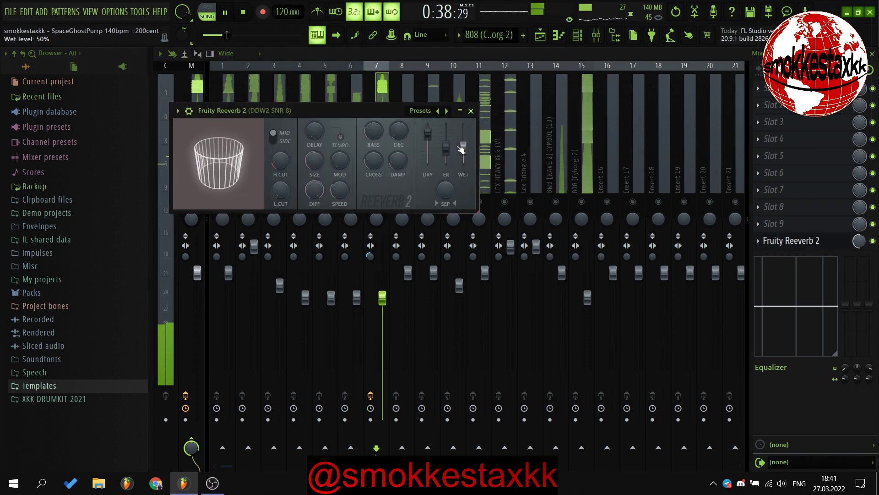
{"action": "left_click", "coordinate": [500, 142]}
{"action": "left_click", "coordinate": [858, 242]}
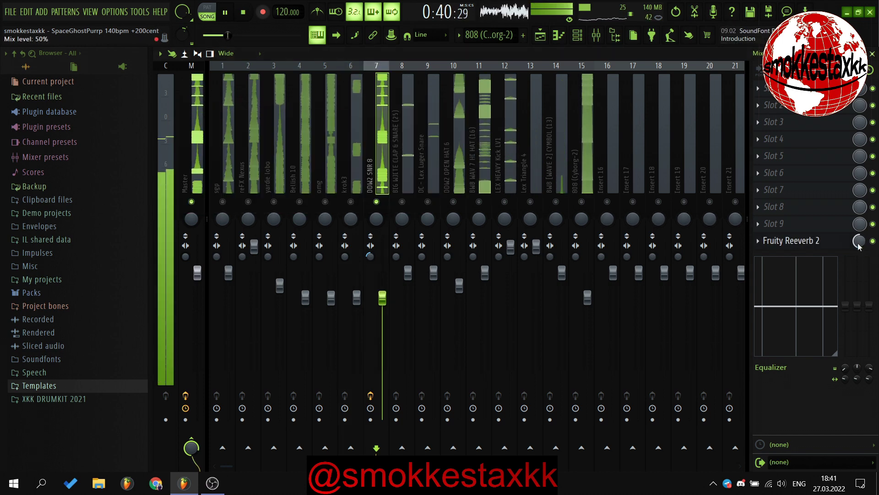
Step: Solo the clap and snare mixer track and check its effect slots and those of the remaining drum and 808 tracks
{"action": "left_click", "coordinate": [405, 179]}
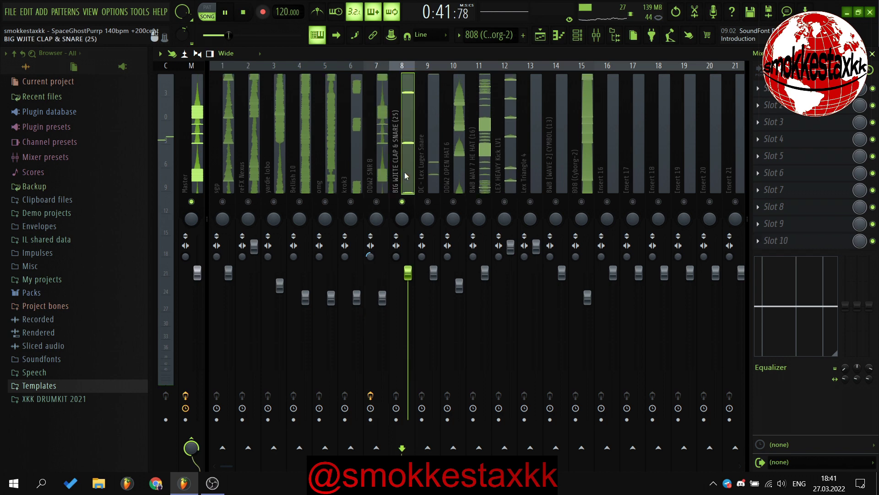
{"action": "left_click", "coordinate": [436, 180]}
{"action": "left_click", "coordinate": [459, 181]}
{"action": "left_click", "coordinate": [484, 181]}
{"action": "left_click", "coordinate": [538, 174]}
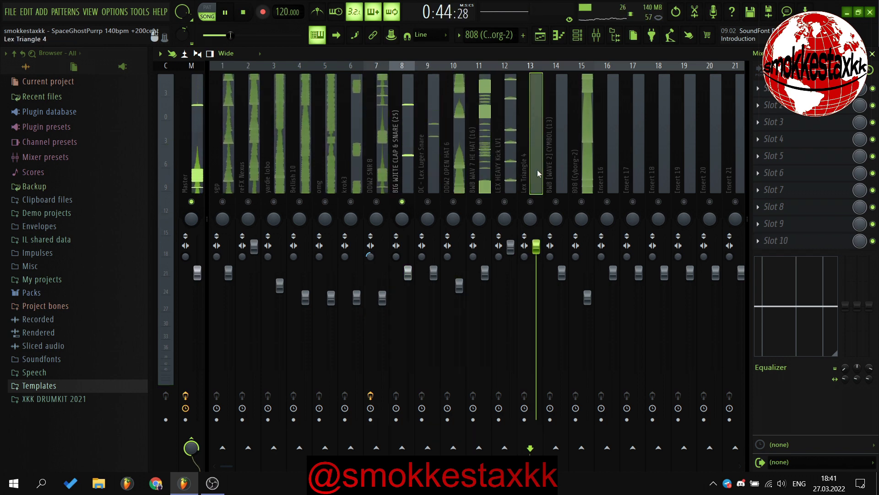
{"action": "left_click", "coordinate": [561, 172]}
{"action": "left_click", "coordinate": [585, 171]}
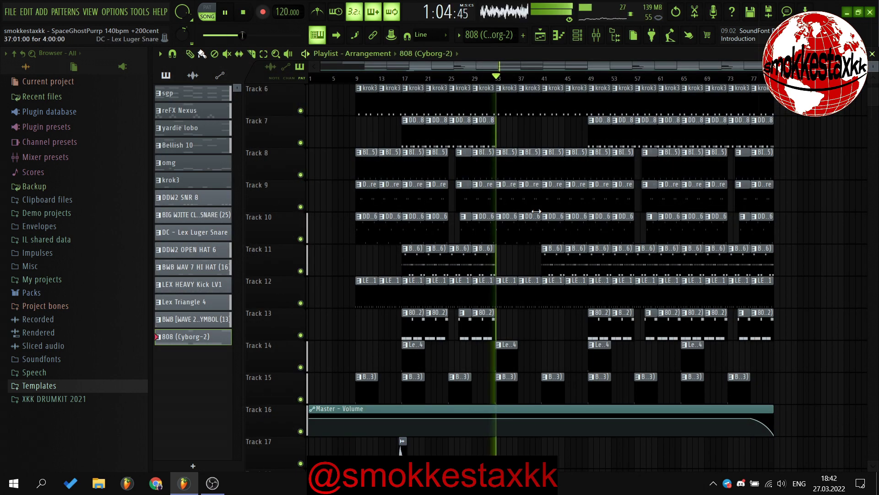